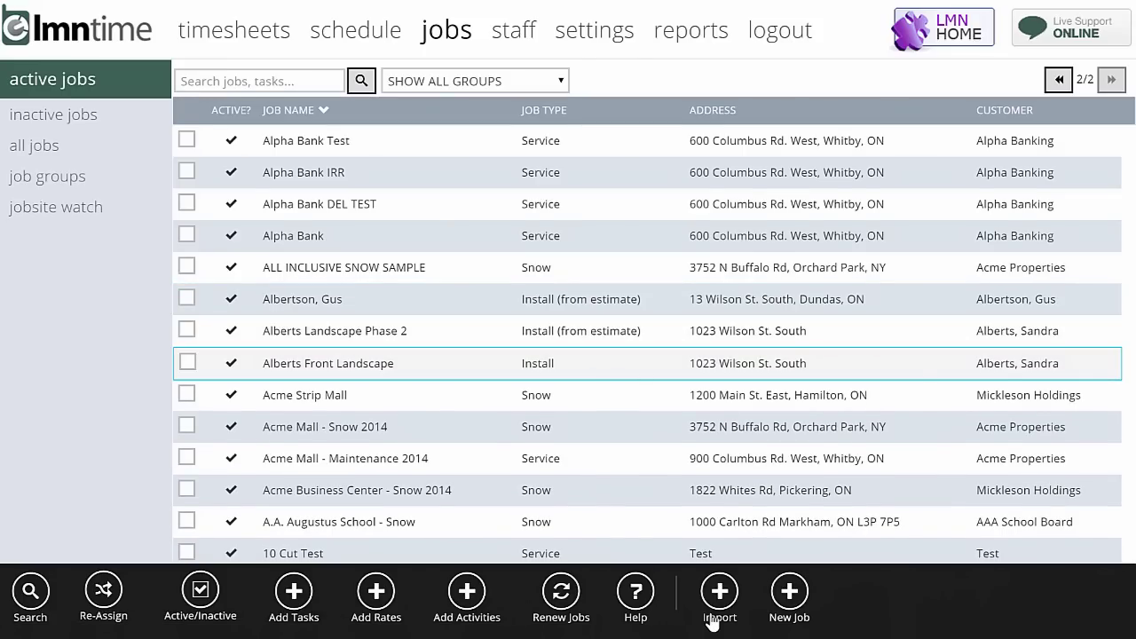
Open the schedule of the highlighted front landscape install job and start adding its tasks to the calendar.
{"action": "key", "text": "Return"}
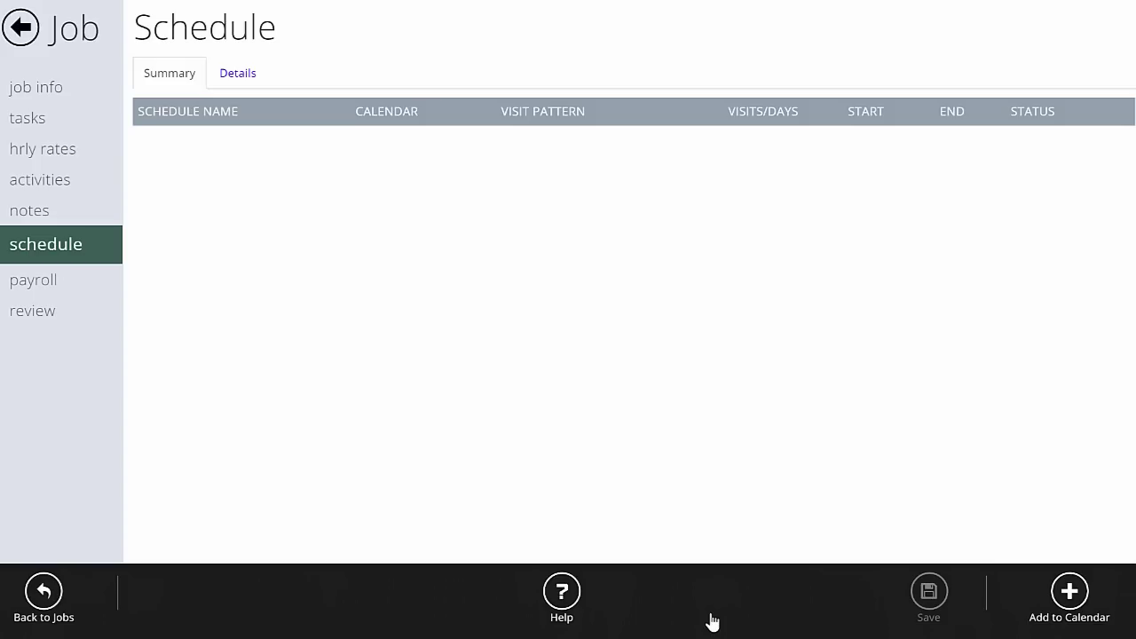
{"action": "key", "text": "Tab"}
{"action": "key", "text": "Return"}
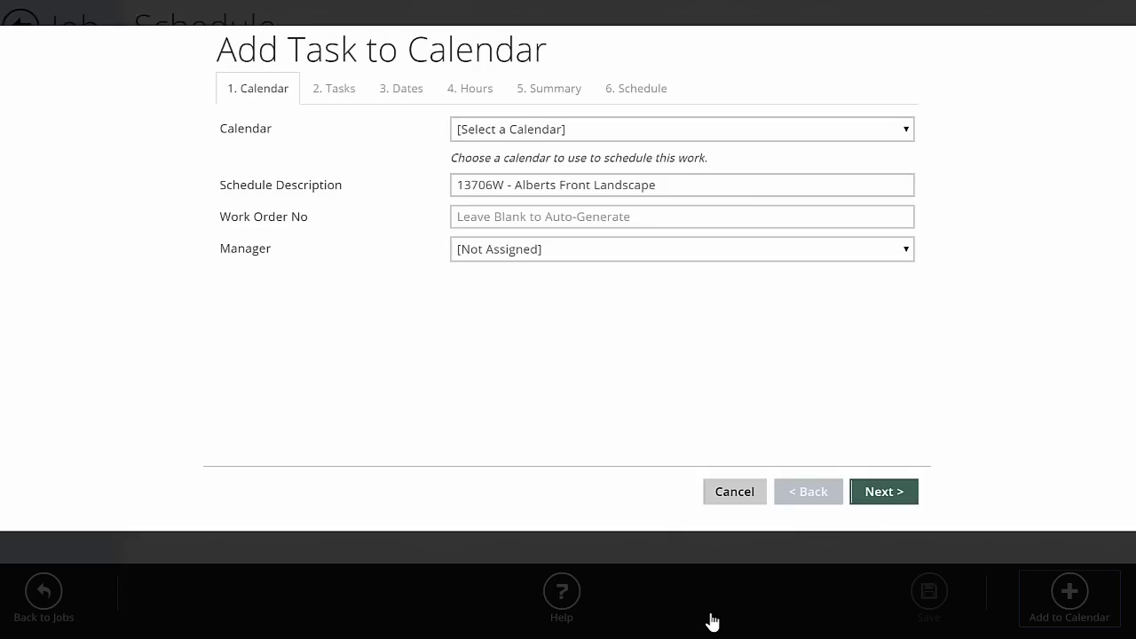
Assign the work to the Construction calendar, leave the work order number blank, and continue to the task selection.
{"action": "key", "text": "alt+Down"}
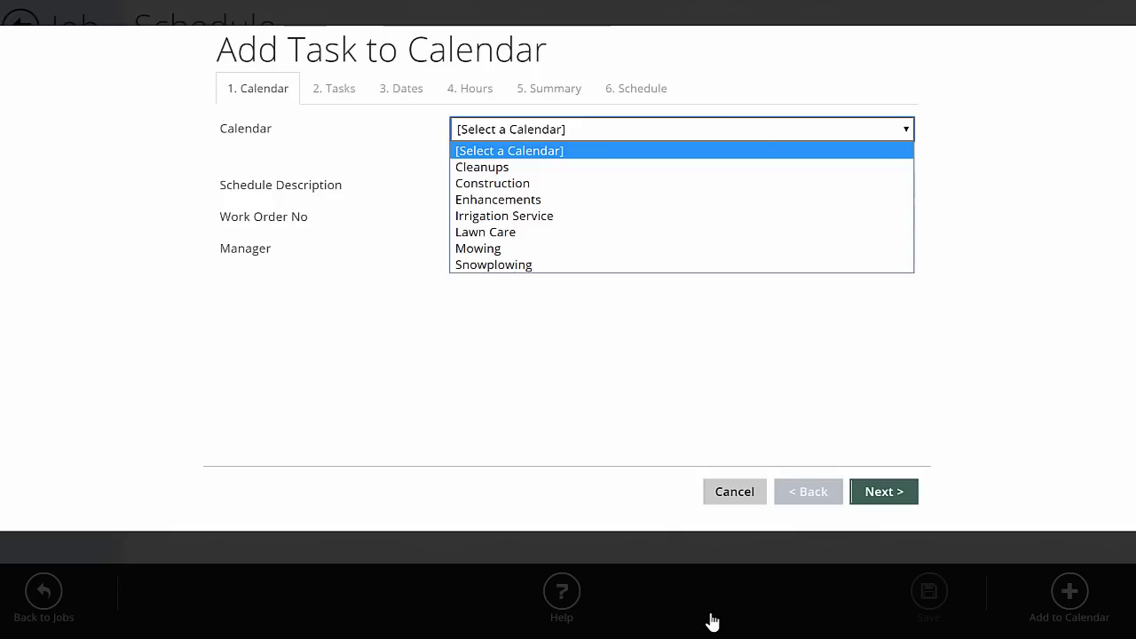
{"action": "key", "text": "Down"}
{"action": "key", "text": "Down"}
{"action": "key", "text": "Down"}
{"action": "key", "text": "Down"}
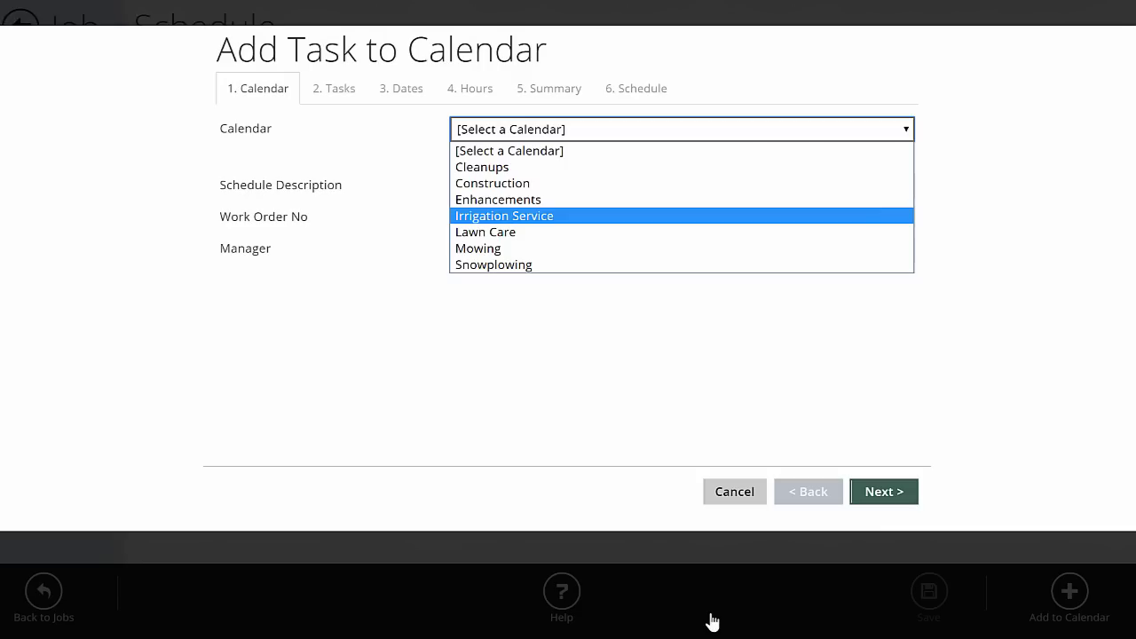
{"action": "key", "text": "Up"}
{"action": "key", "text": "Up"}
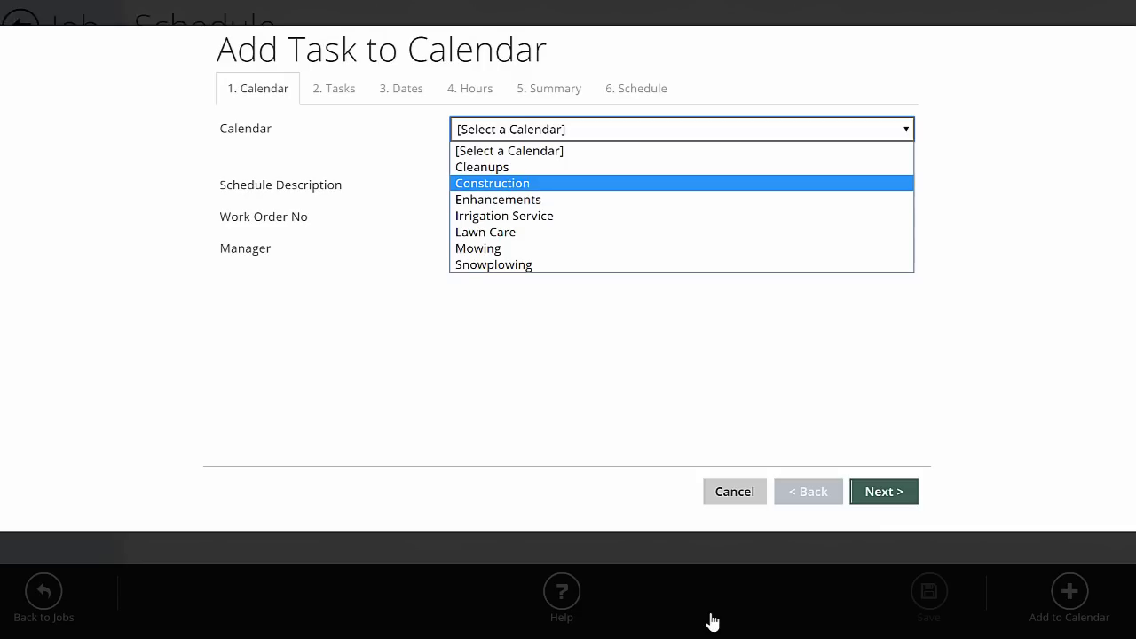
{"action": "key", "text": "Return"}
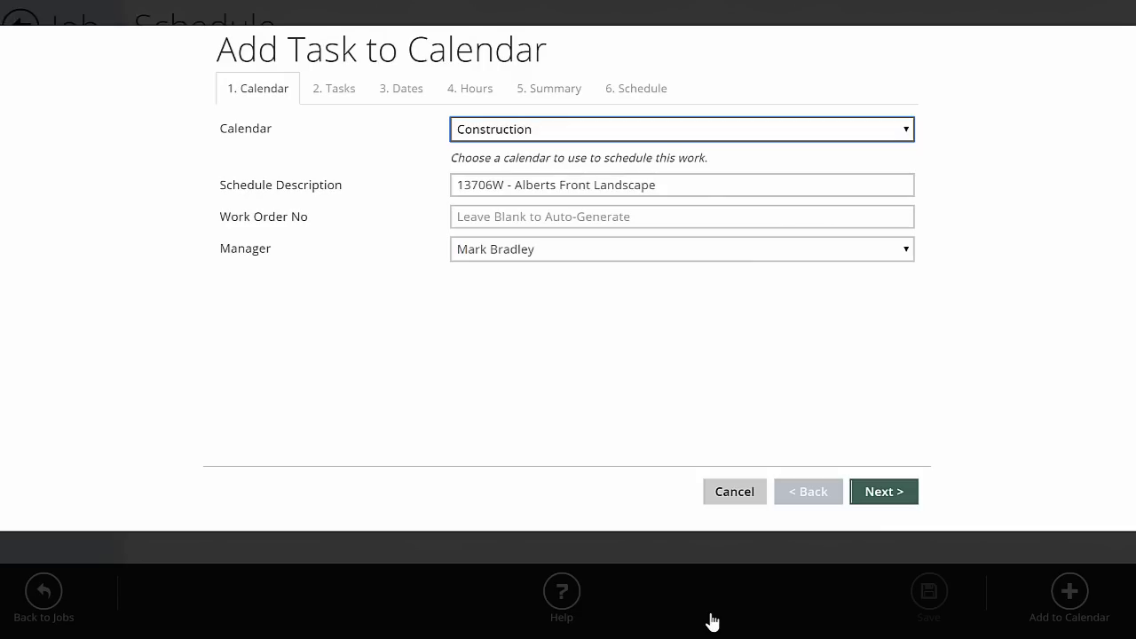
{"action": "key", "text": "Tab"}
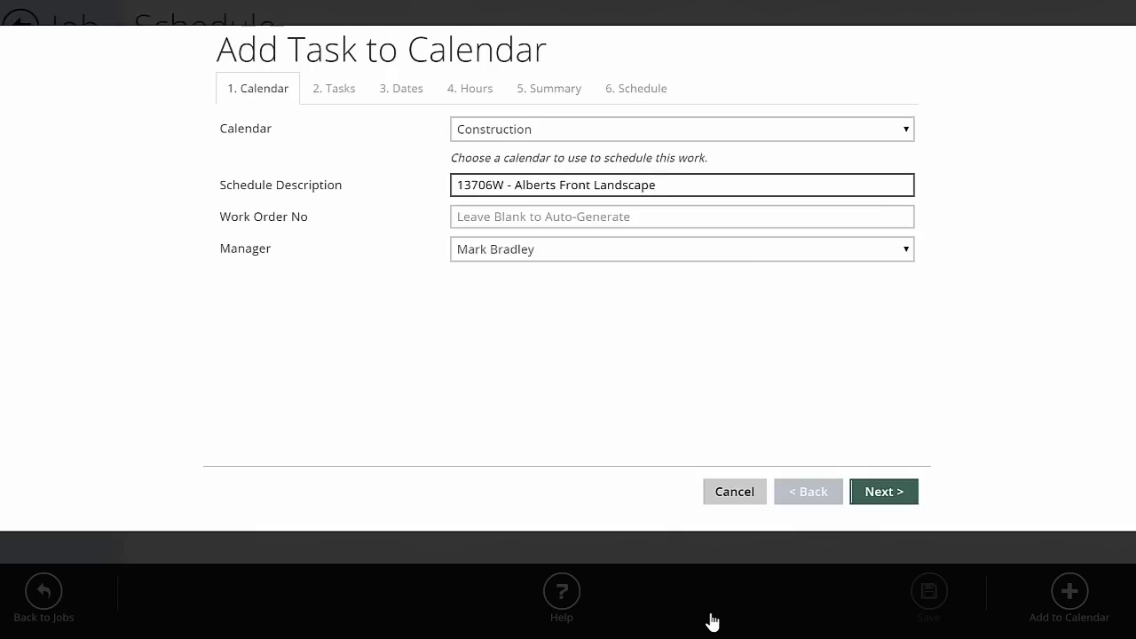
{"action": "key", "text": "Tab"}
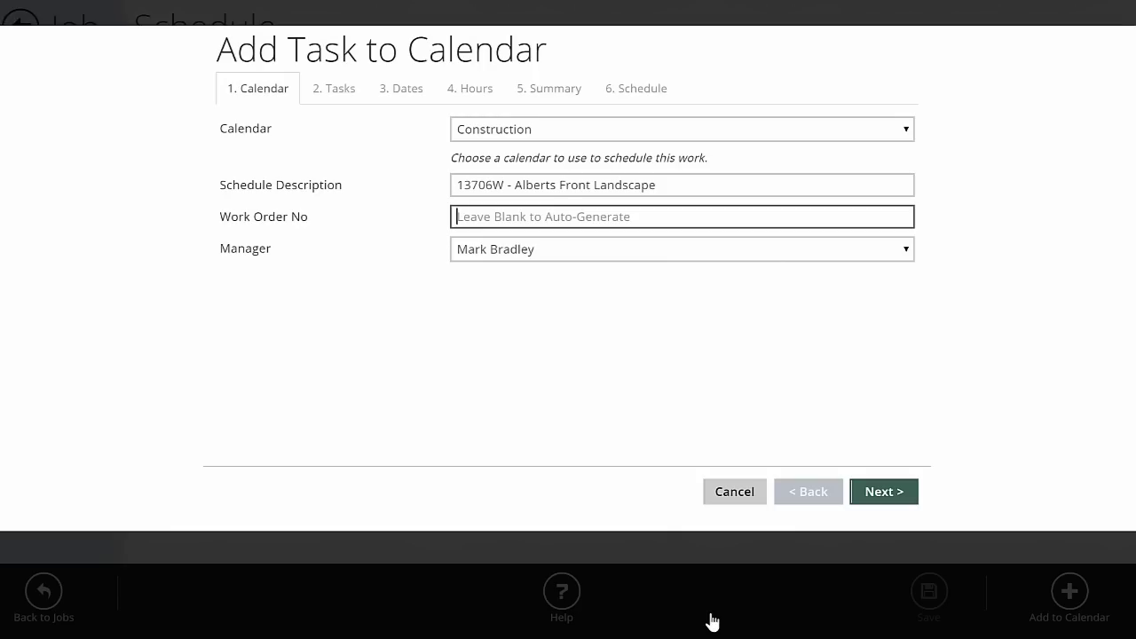
{"action": "key", "text": "Return"}
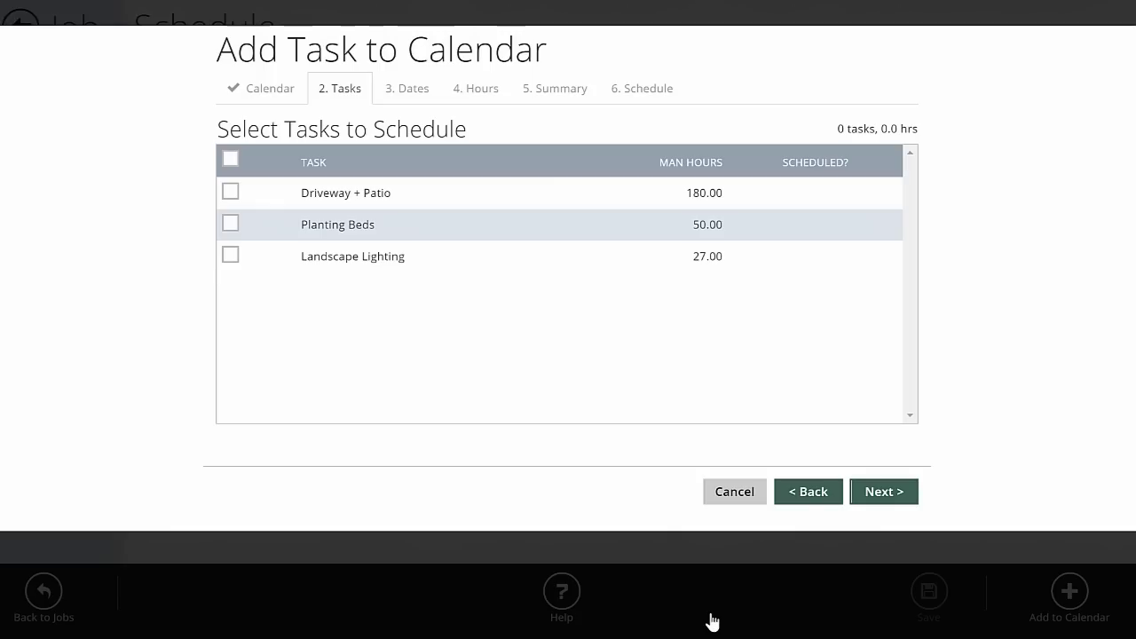
Include the Driveway + Patio, Planting Beds and Landscape Lighting tasks and continue to the dates.
{"action": "key", "text": "ctrl+a"}
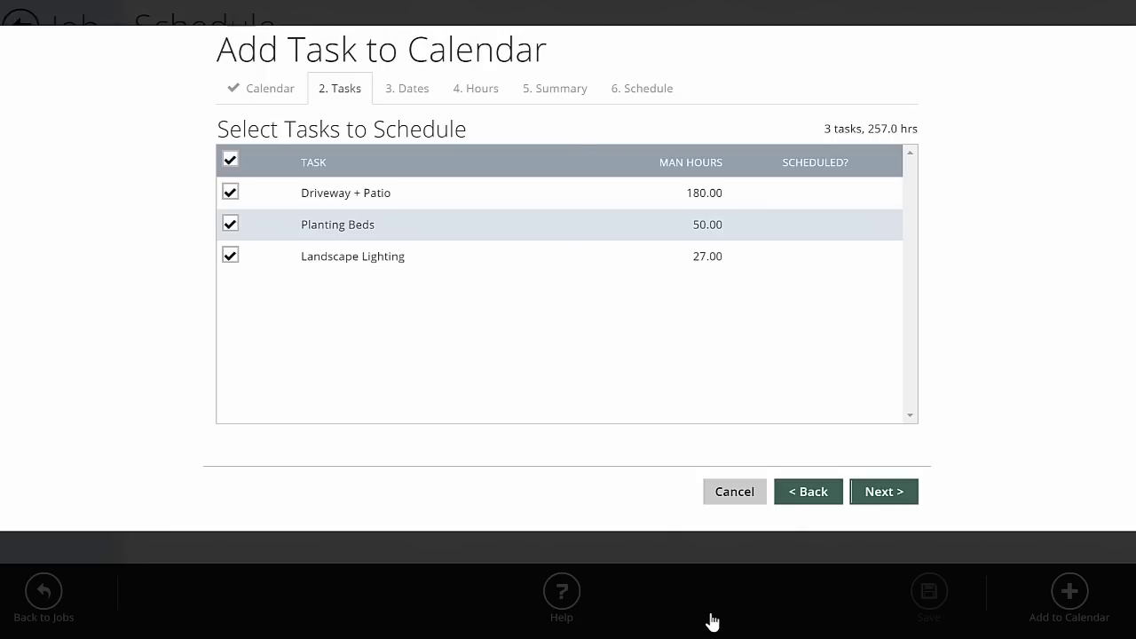
{"action": "key", "text": "space"}
{"action": "key", "text": "space"}
{"action": "key", "text": "Return"}
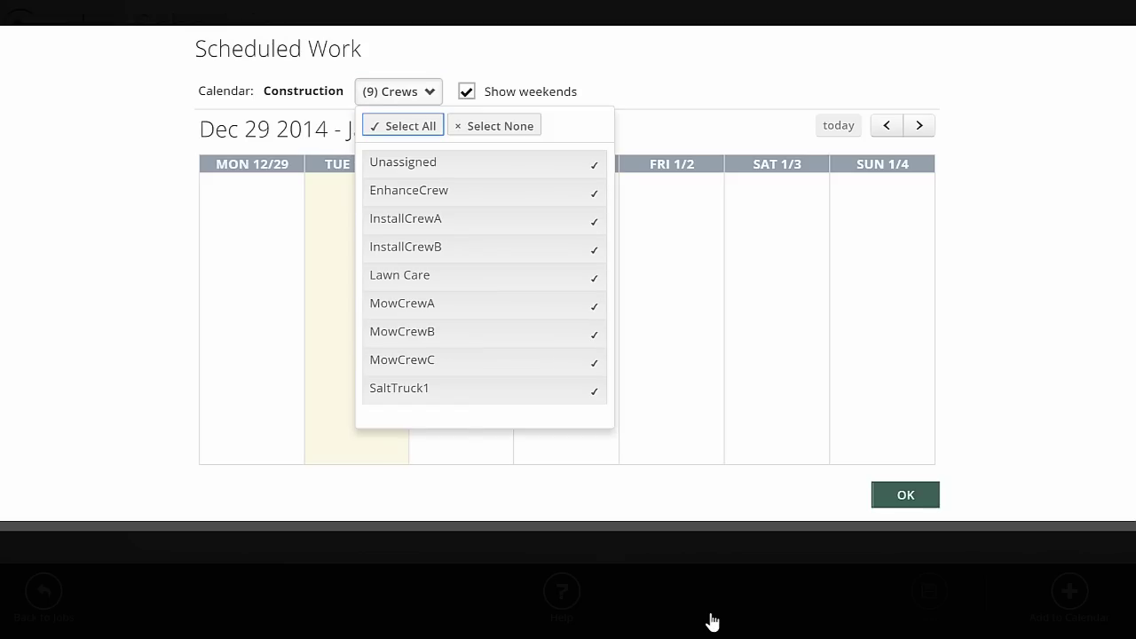
Check the Construction calendar's scheduled work back to the week of Dec 8 - 14 2014 and continue to the hours settings.
{"action": "key", "text": "Escape"}
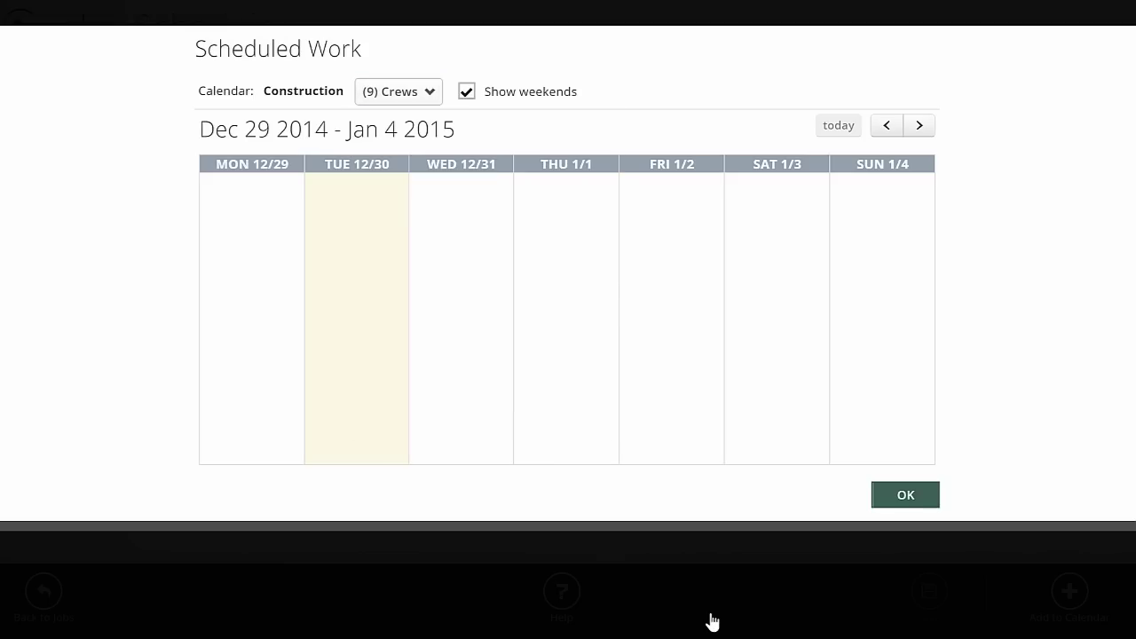
{"action": "left_click", "coordinate": [885, 125]}
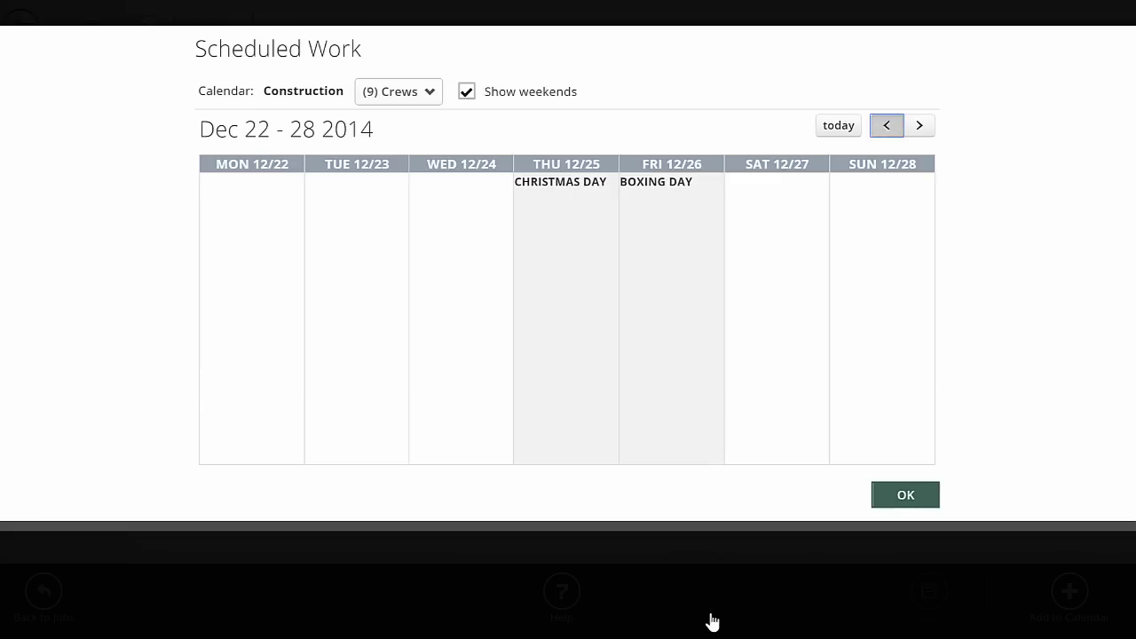
{"action": "key", "text": "Return"}
{"action": "key", "text": "Return"}
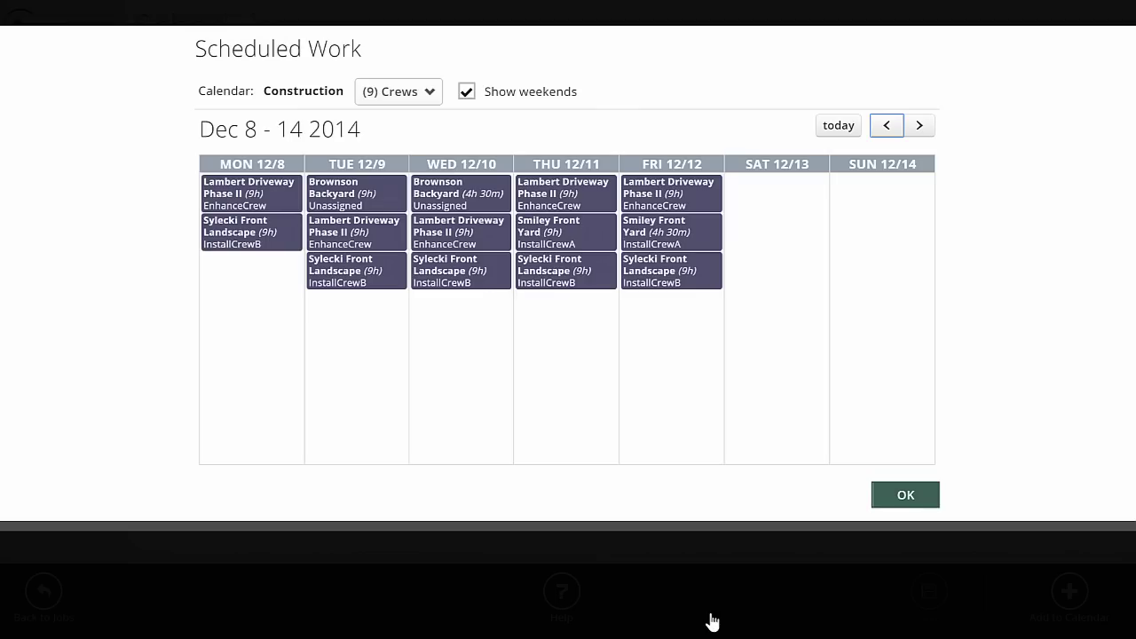
{"action": "left_click", "coordinate": [710, 614]}
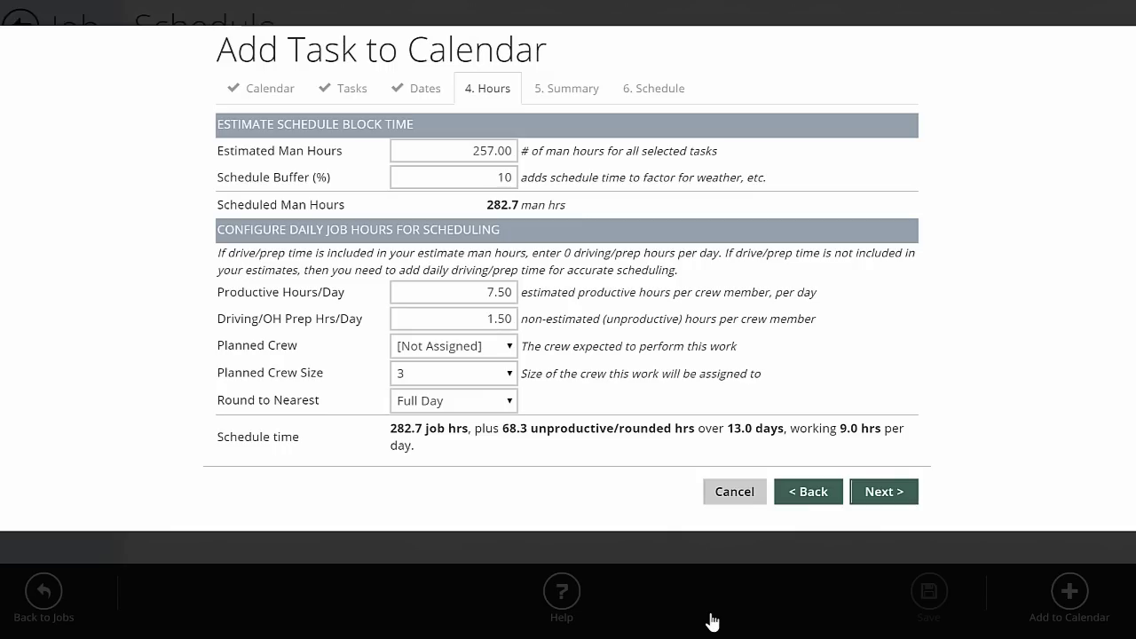
Examine the estimated man hours, schedule buffer, scheduled man hours, productive hours per day and driving/prep hours per day.
{"action": "key", "text": "Tab"}
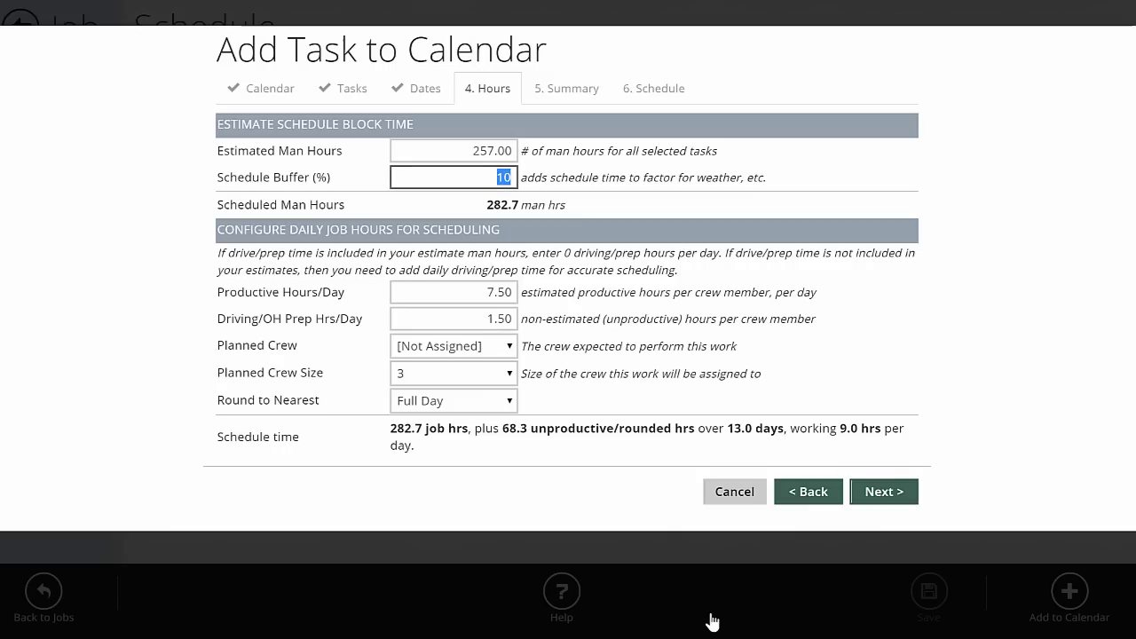
{"action": "key", "text": "shift+Tab"}
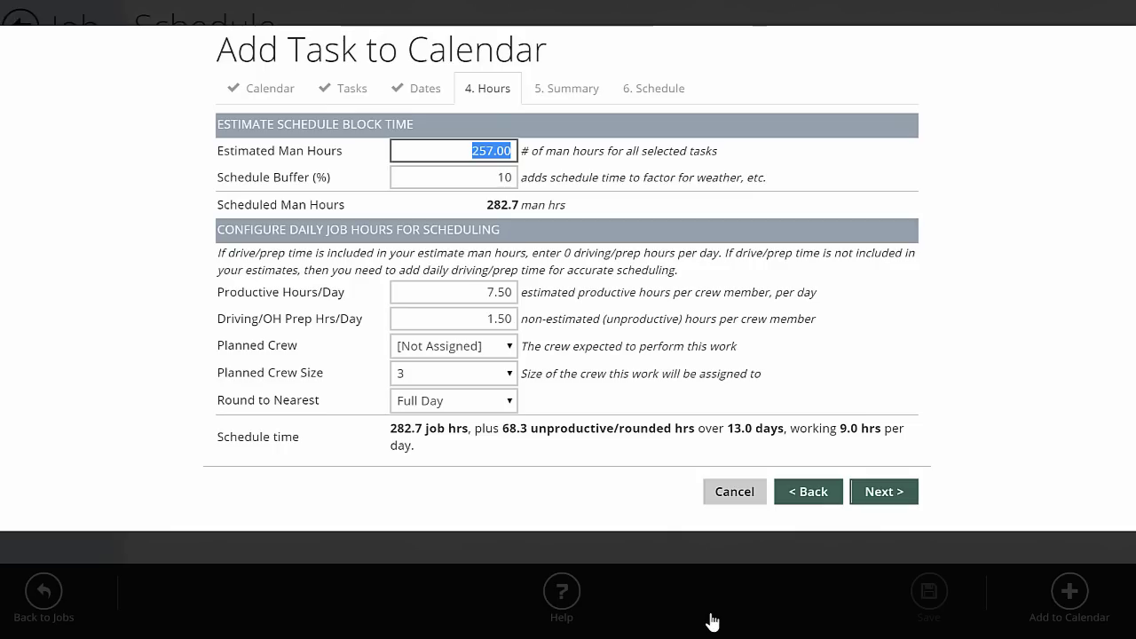
{"action": "left_click_drag", "start_coordinate": [520, 205], "coordinate": [486, 205]}
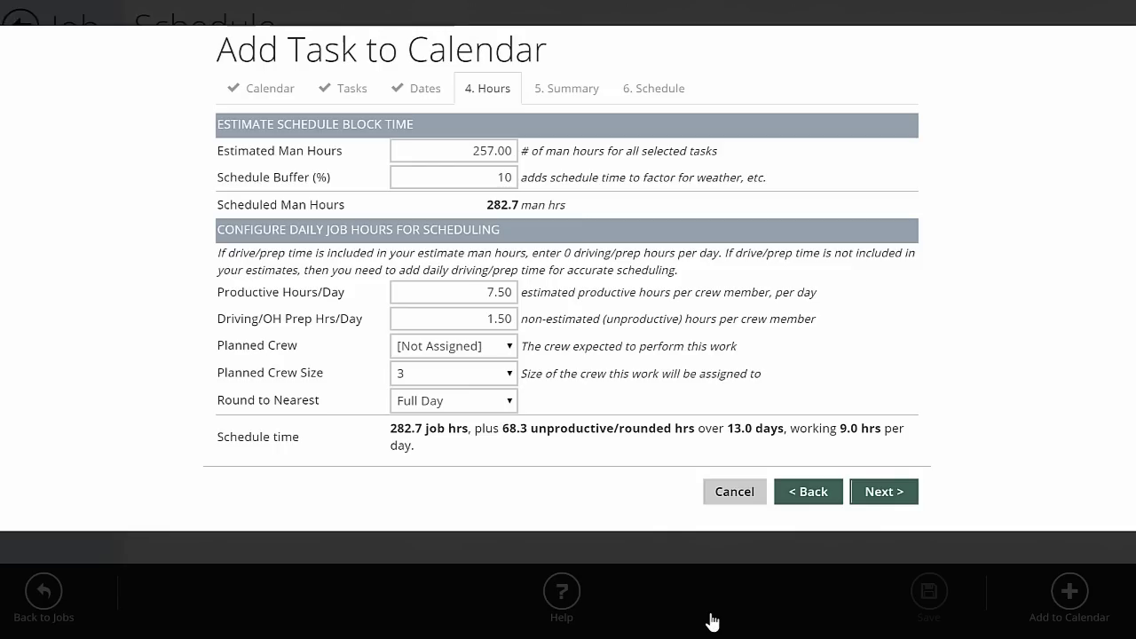
{"action": "key", "text": "Tab"}
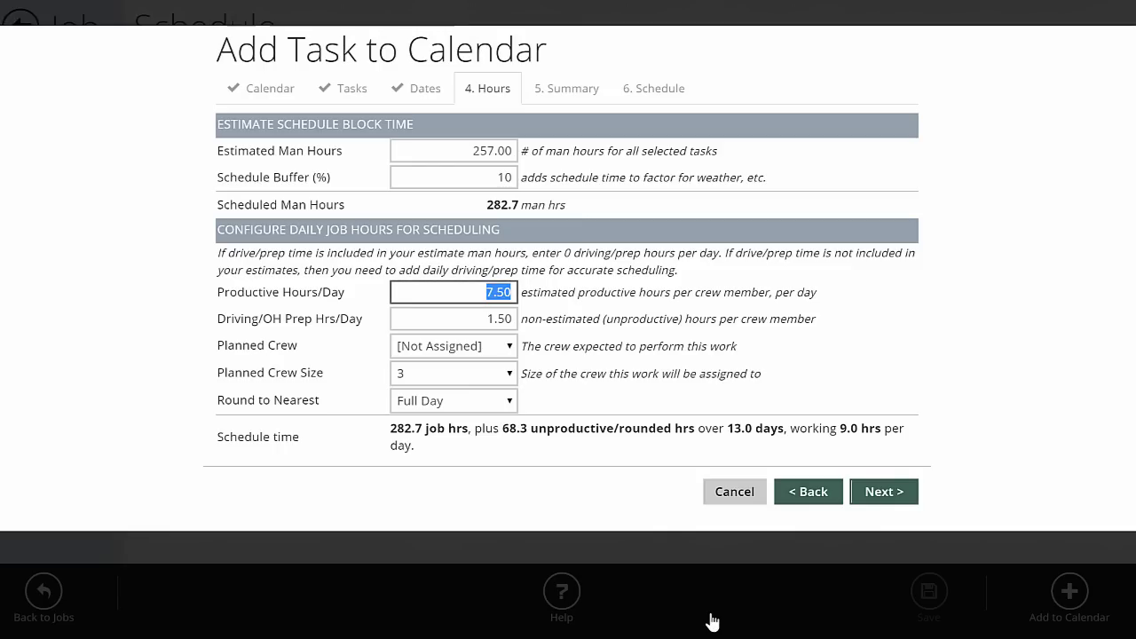
{"action": "key", "text": "Tab"}
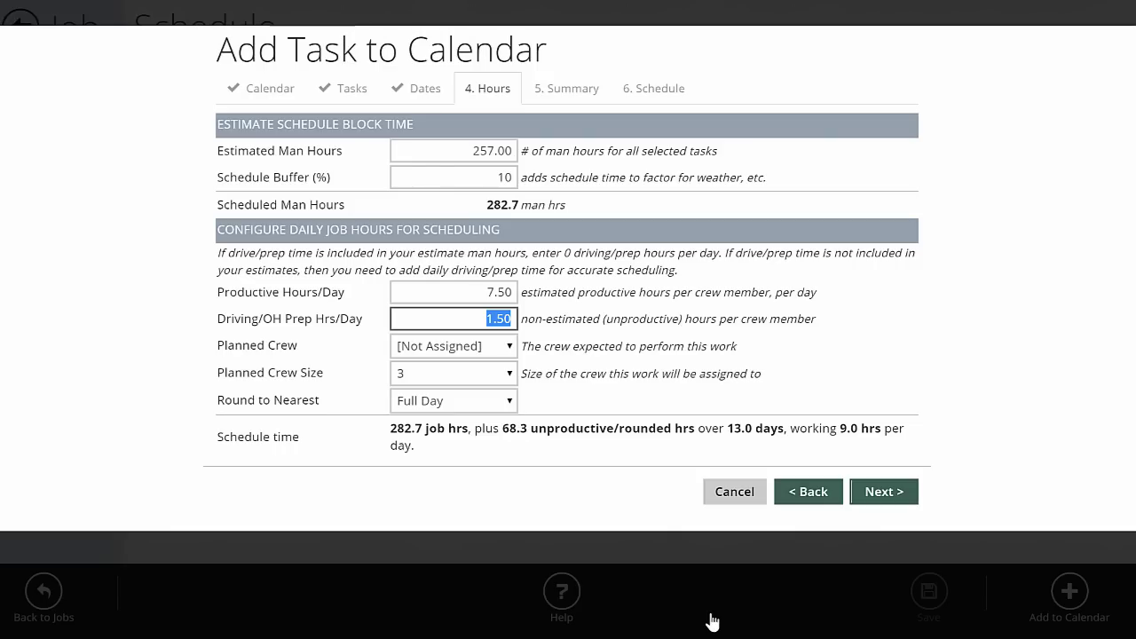
{"action": "key", "text": "shift+Tab"}
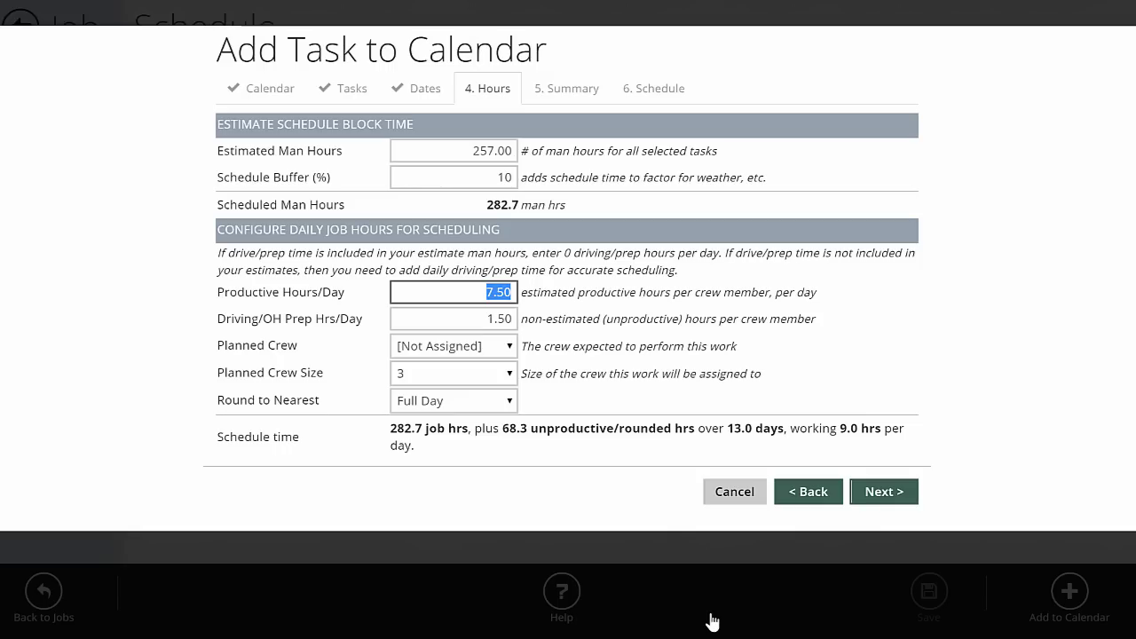
{"action": "key", "text": "Tab"}
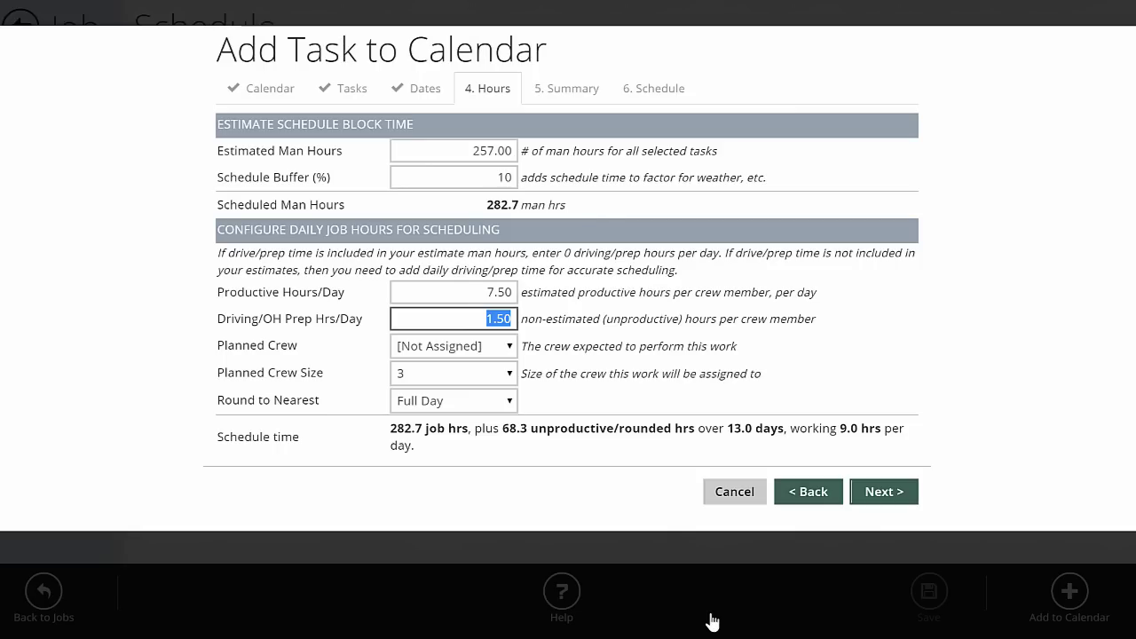
{"action": "key", "text": "Right"}
{"action": "key", "text": "Left"}
{"action": "key", "text": "Left"}
{"action": "key", "text": "Left"}
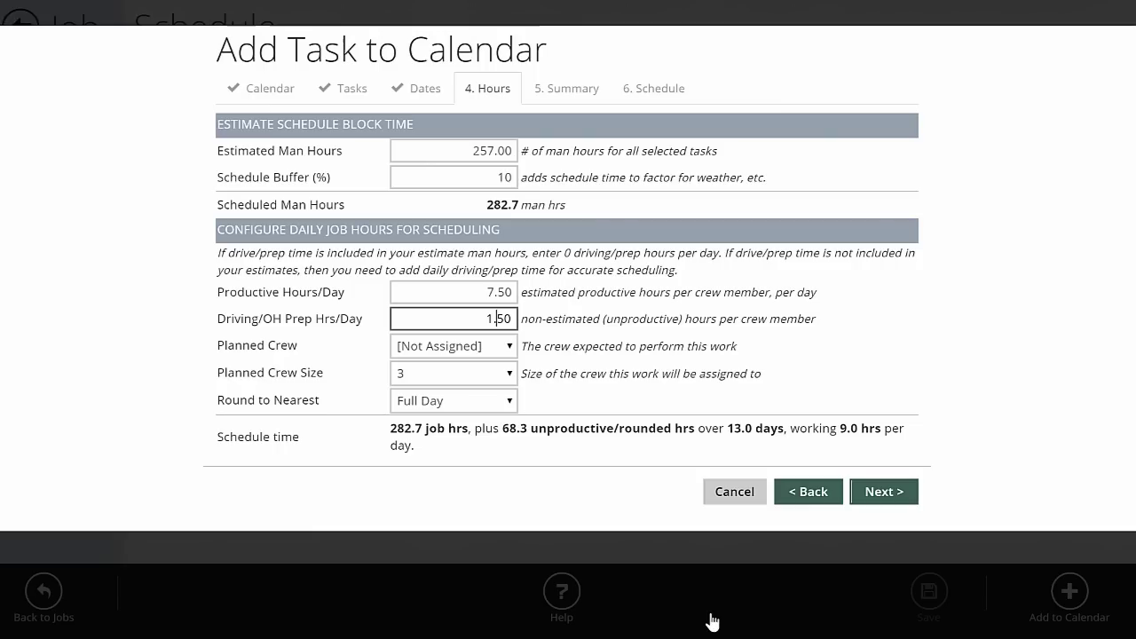
{"action": "key", "text": "shift+Tab"}
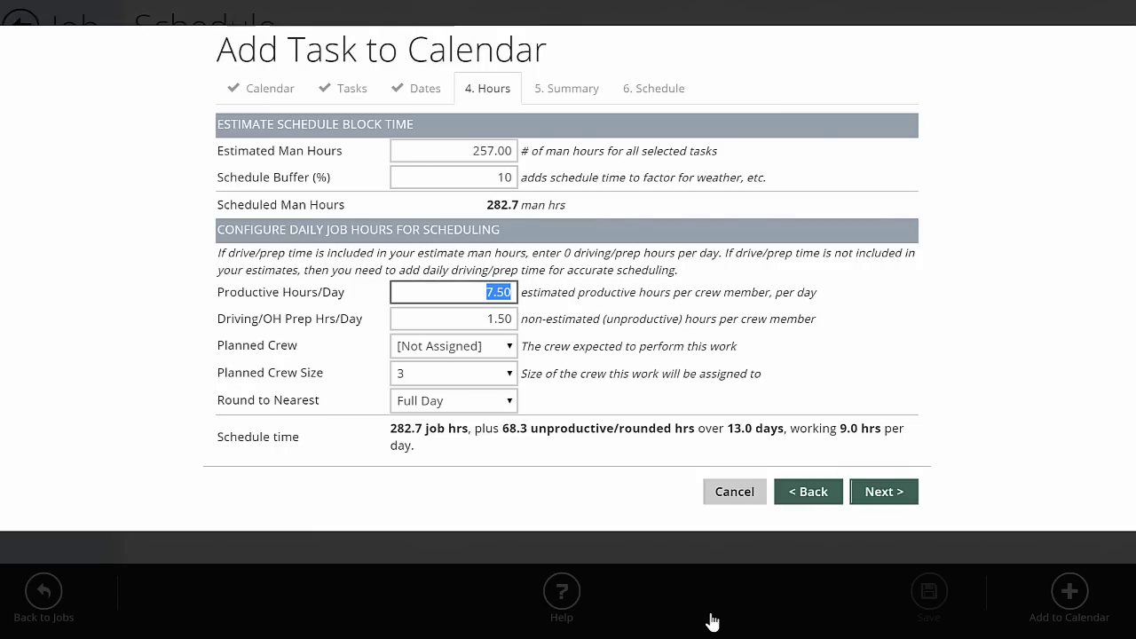
{"action": "left_click", "coordinate": [712, 622]}
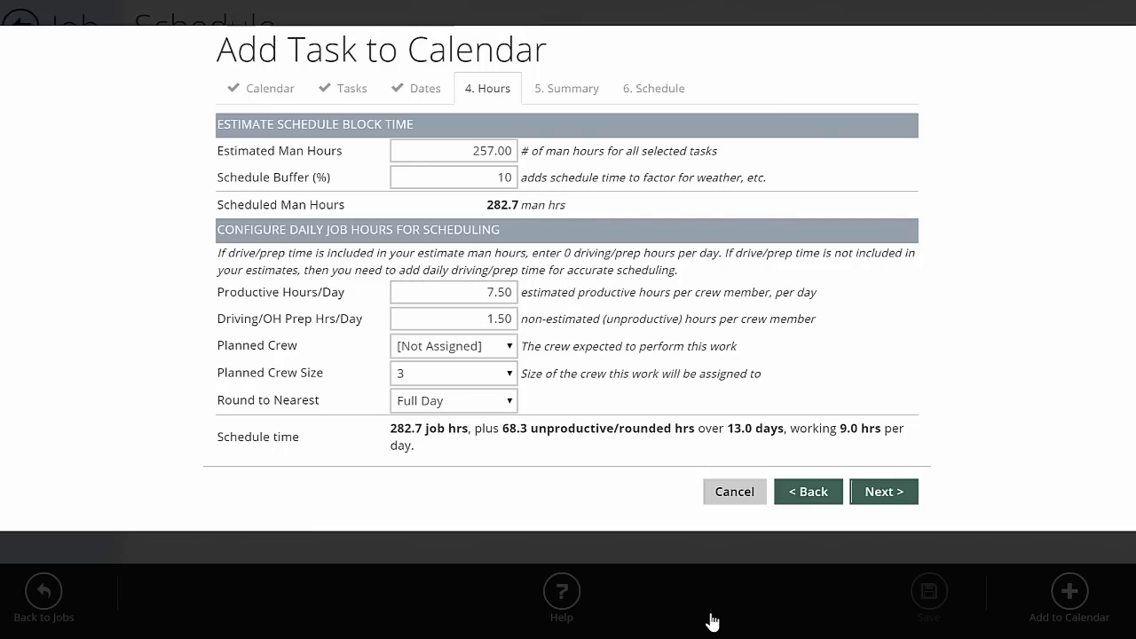
Set the planned crew for the work to InstallCrewA.
{"action": "left_click", "coordinate": [453, 346]}
{"action": "key", "text": "Up"}
{"action": "key", "text": "Up"}
{"action": "key", "text": "Up"}
{"action": "key", "text": "Up"}
{"action": "key", "text": "Up"}
{"action": "key", "text": "Up"}
{"action": "key", "text": "Up"}
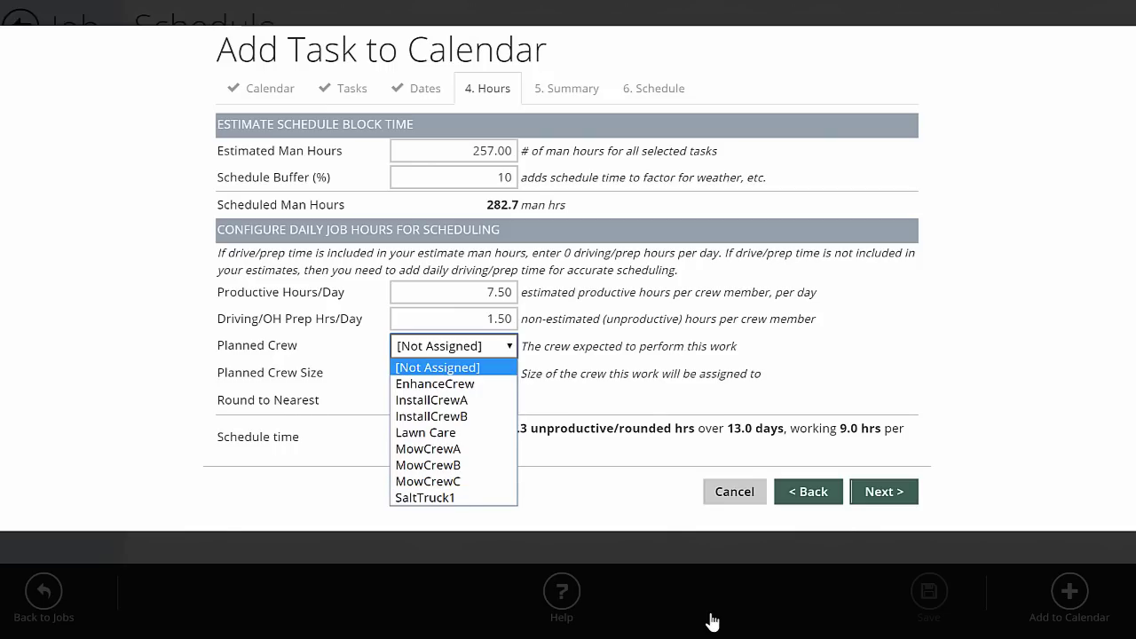
{"action": "key", "text": "Down"}
{"action": "key", "text": "Down"}
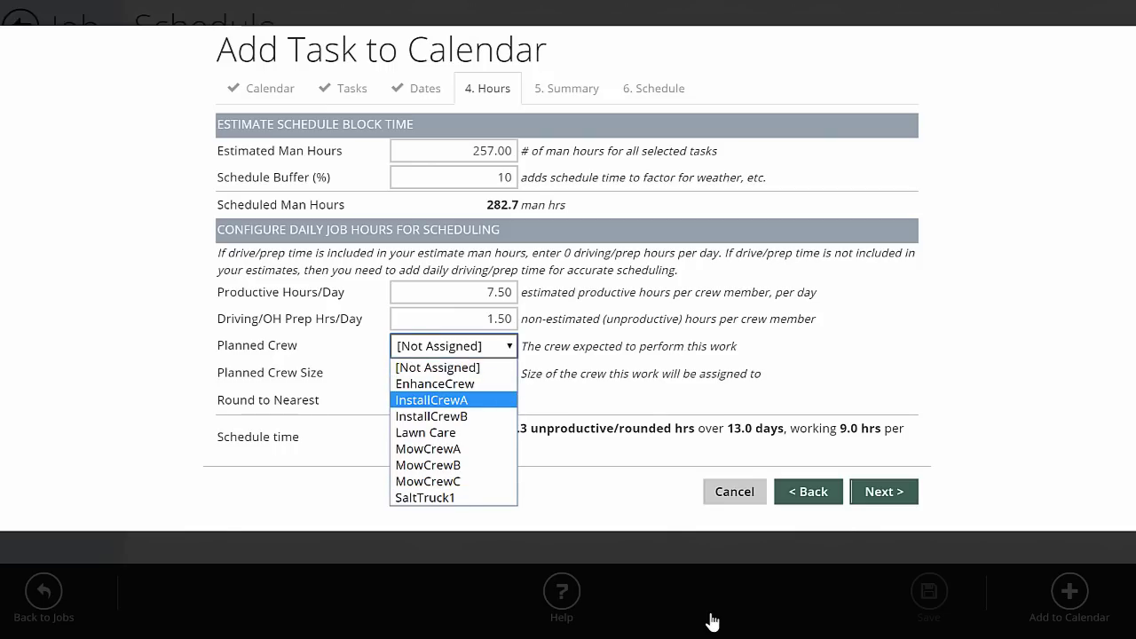
{"action": "key", "text": "Return"}
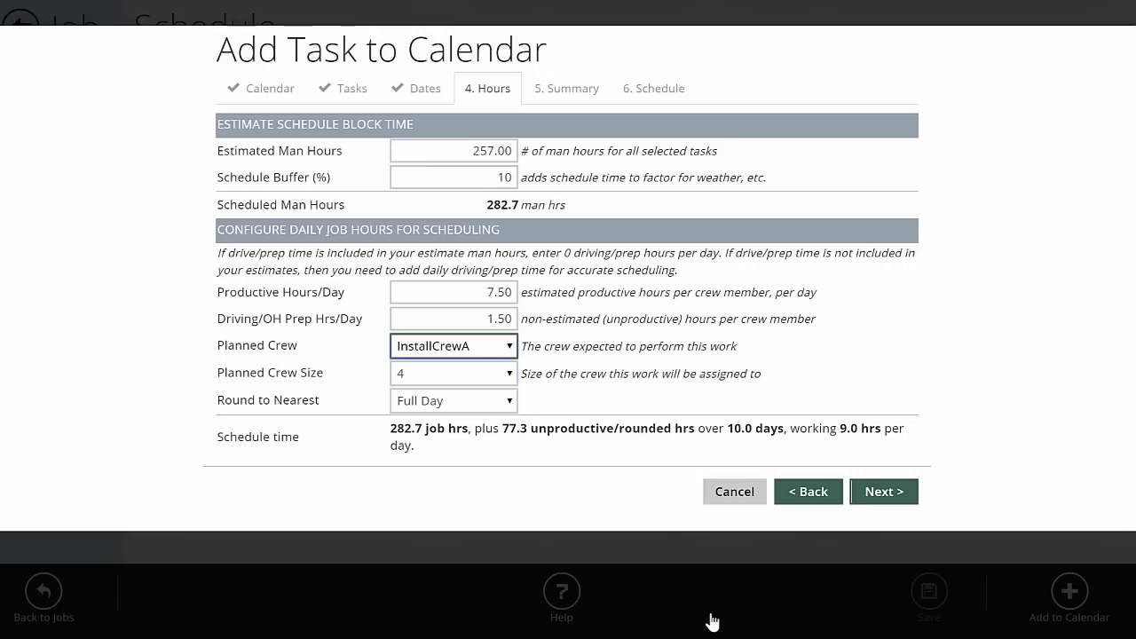
Examine the planned crew size and rounding choices, and review the schedule time against the driving/prep and estimated man hours.
{"action": "left_click", "coordinate": [453, 373]}
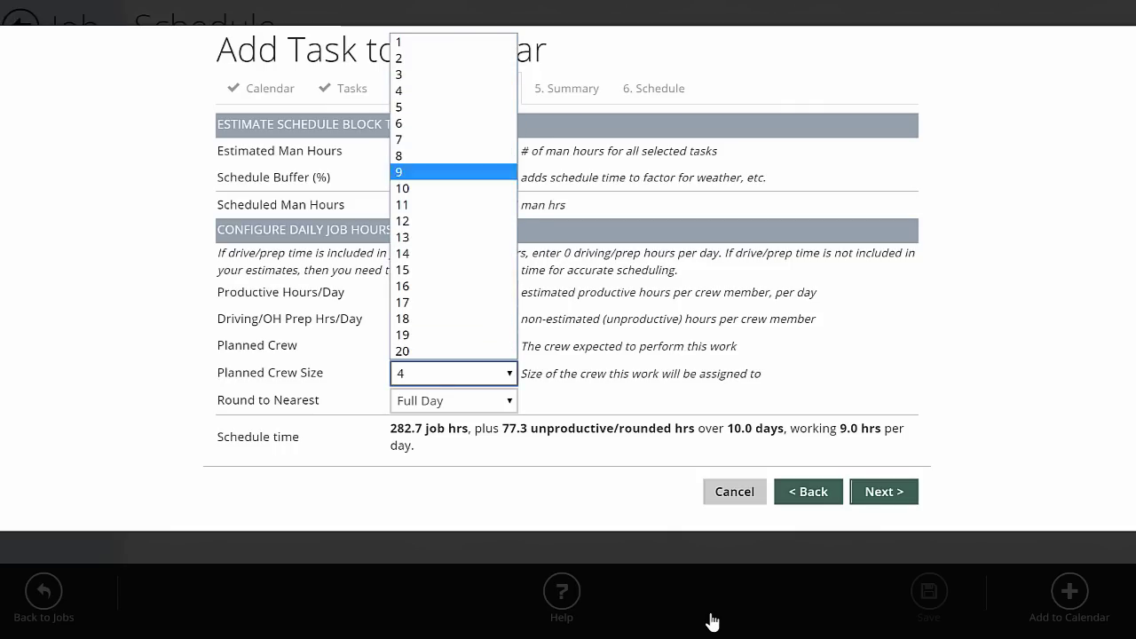
{"action": "key", "text": "Escape"}
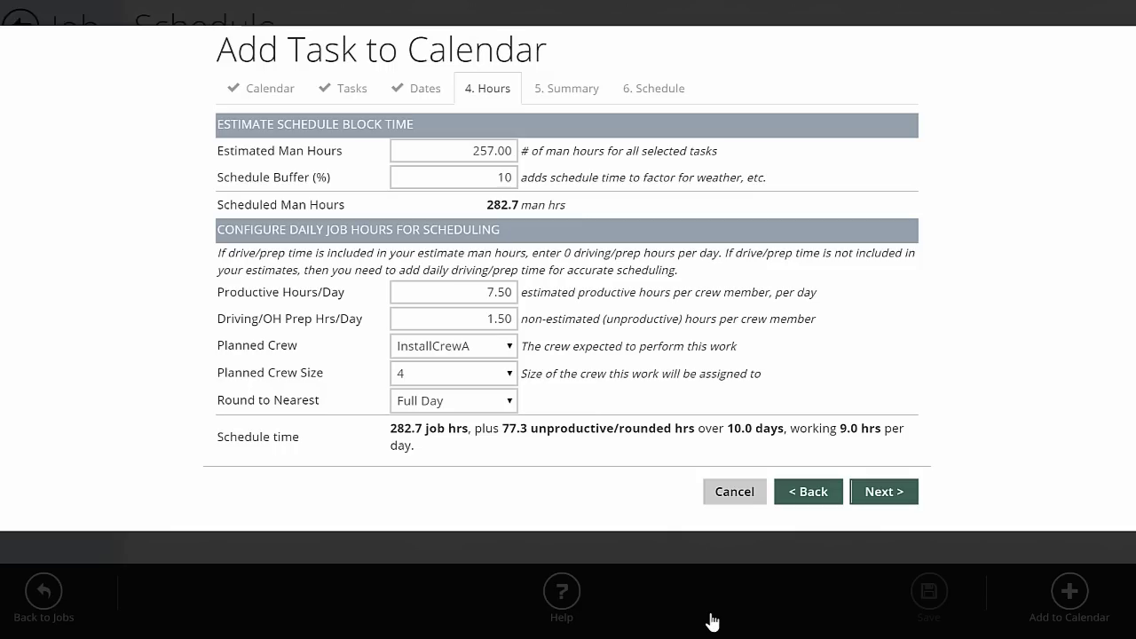
{"action": "key", "text": "alt+Down"}
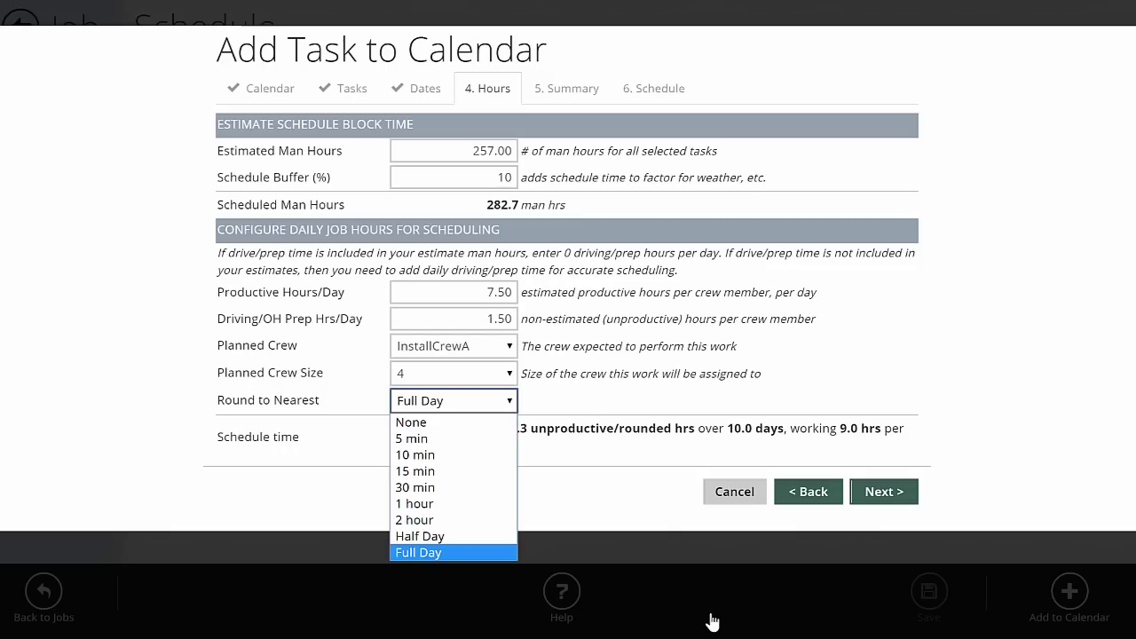
{"action": "key", "text": "Up"}
{"action": "key", "text": "Up"}
{"action": "key", "text": "Up"}
{"action": "key", "text": "Up"}
{"action": "key", "text": "Up"}
{"action": "key", "text": "Up"}
{"action": "key", "text": "Up"}
{"action": "key", "text": "Up"}
{"action": "key", "text": "Escape"}
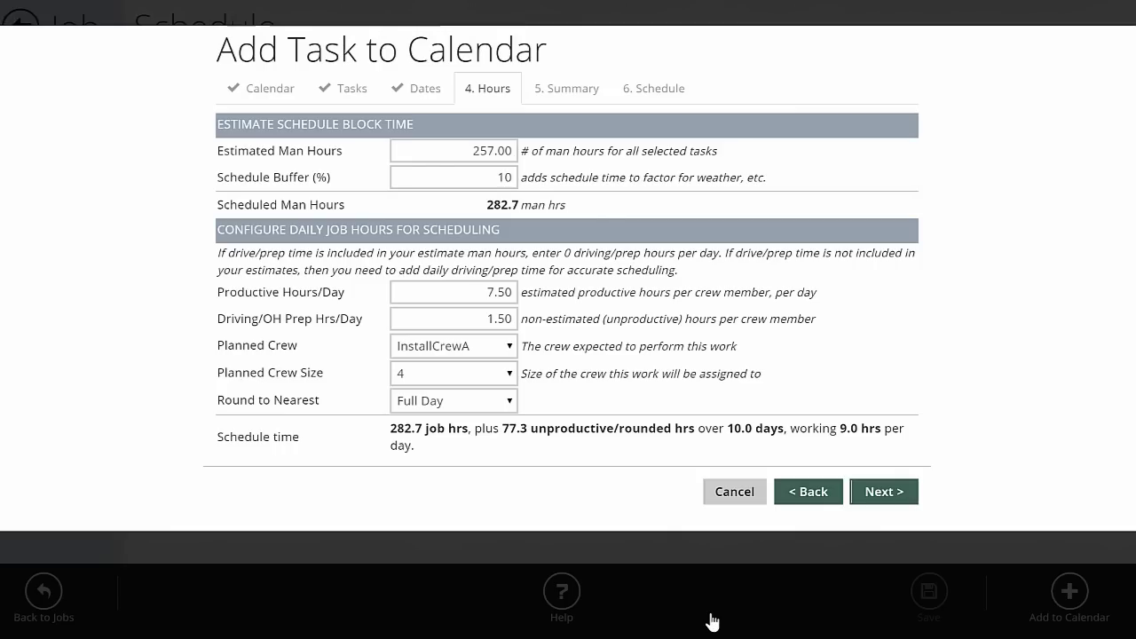
{"action": "key", "text": "Tab"}
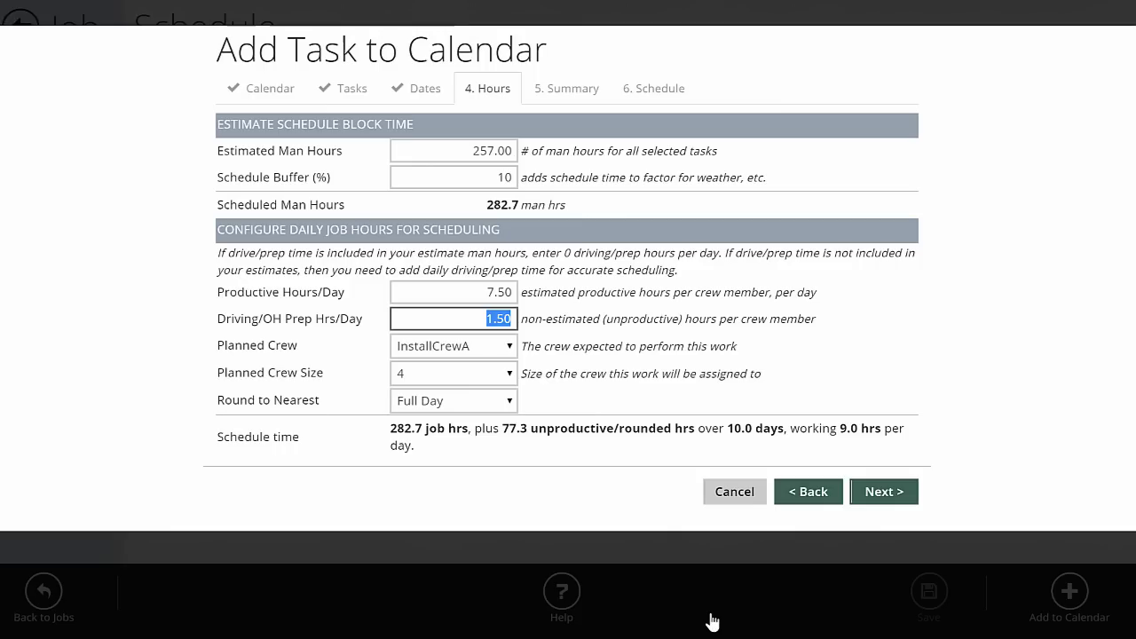
{"action": "left_click_drag", "start_coordinate": [784, 428], "coordinate": [778, 428]}
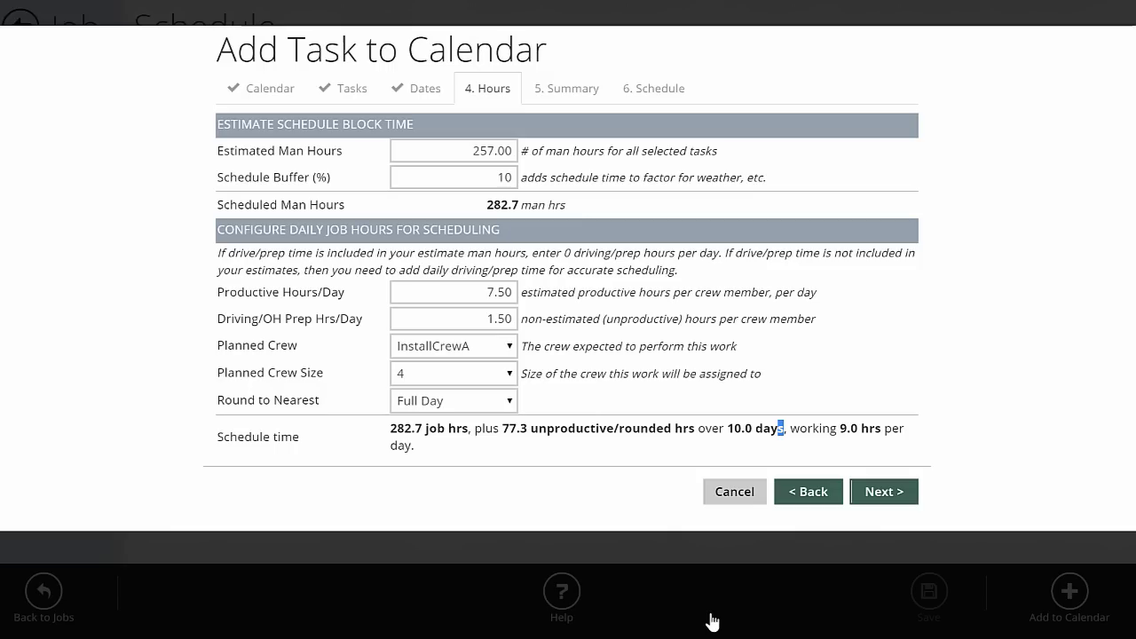
{"action": "double_click", "coordinate": [472, 151]}
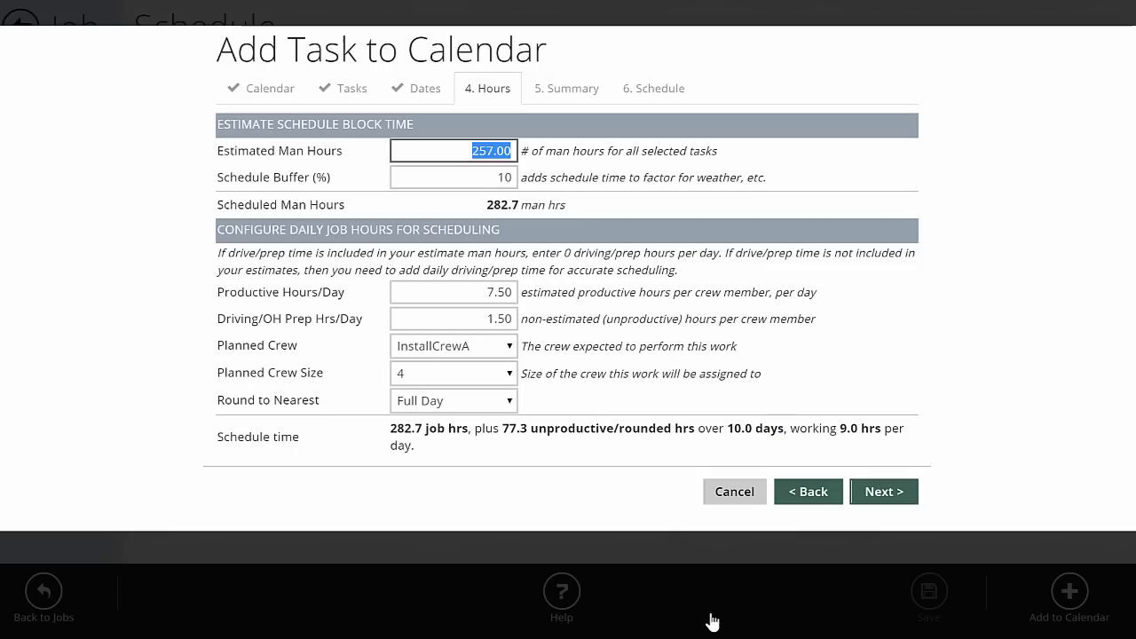
Try 200 as the estimated man hours, and return the value to 257.
{"action": "type", "text": "200"}
{"action": "key", "text": "Tab"}
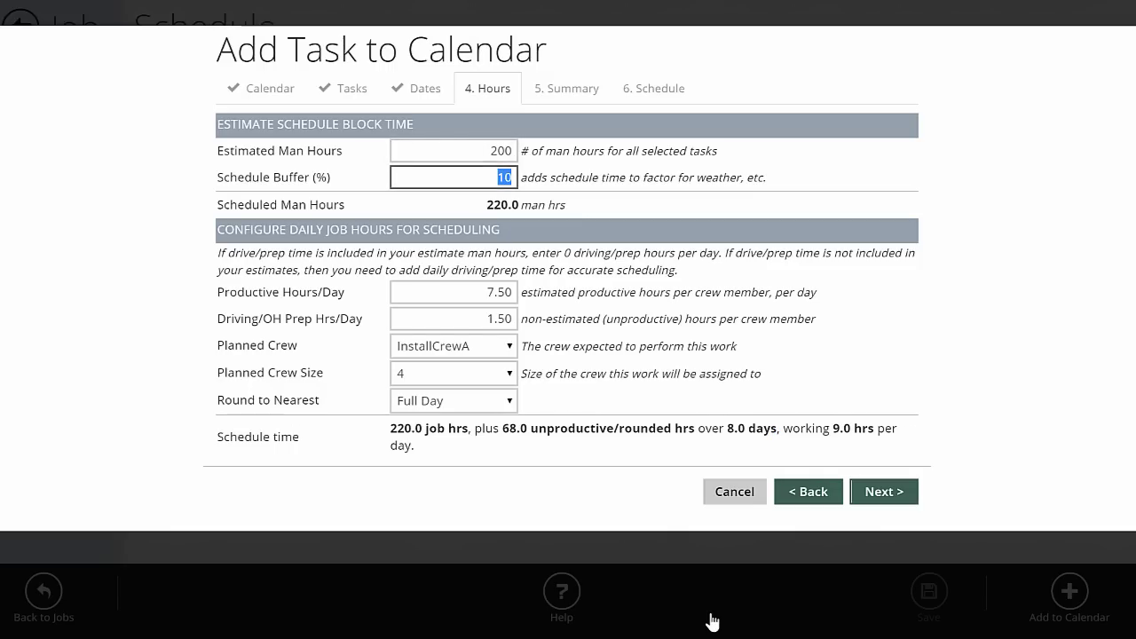
{"action": "key", "text": "shift+Tab"}
{"action": "type", "text": "257"}
{"action": "key", "text": "Tab"}
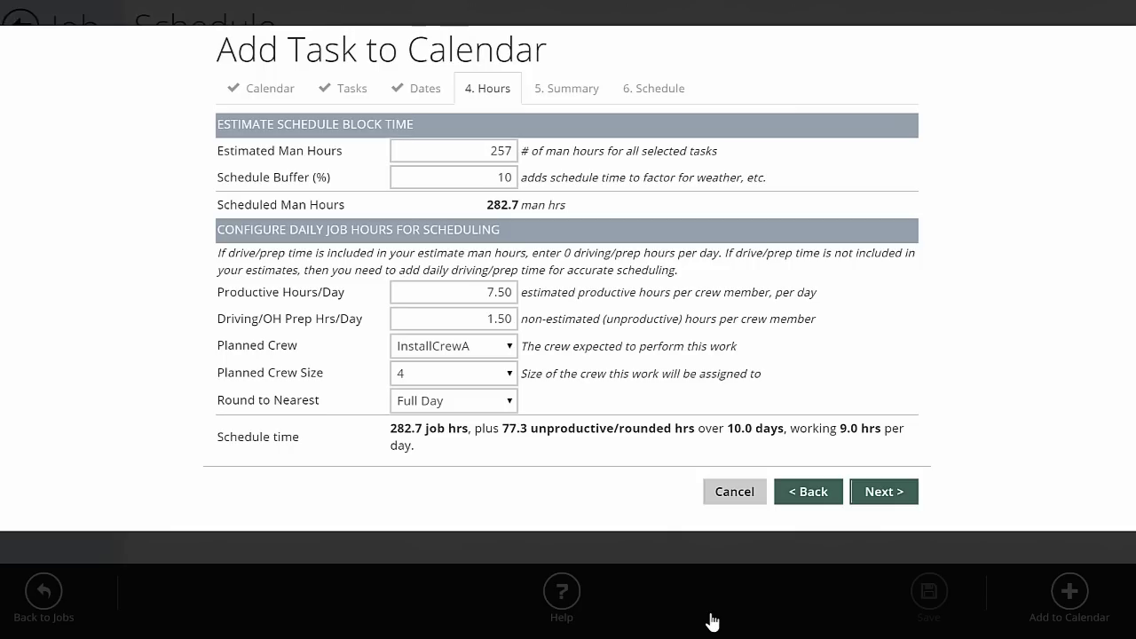
Accept the hours and summary, review the proposed work days, and add the schedule to the Construction calendar.
{"action": "key", "text": "Return"}
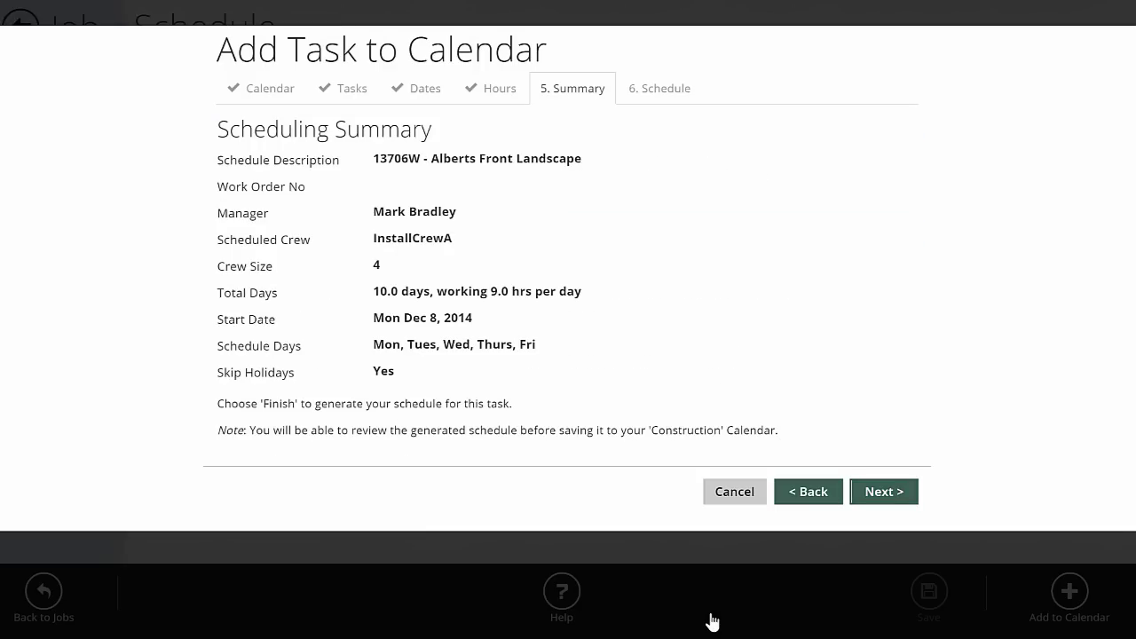
{"action": "key", "text": "Return"}
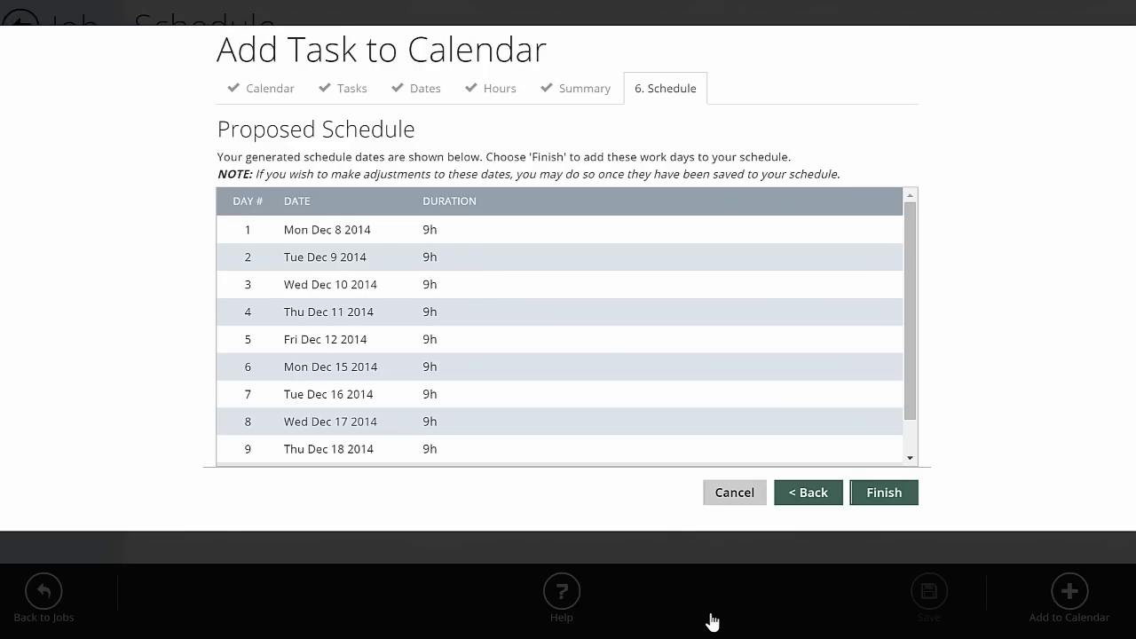
{"action": "scroll", "coordinate": [566, 326], "scroll_direction": "down", "scroll_amount": 1}
{"action": "scroll", "coordinate": [566, 326], "scroll_direction": "up", "scroll_amount": 1}
{"action": "scroll", "coordinate": [567, 326], "scroll_direction": "down", "scroll_amount": 1}
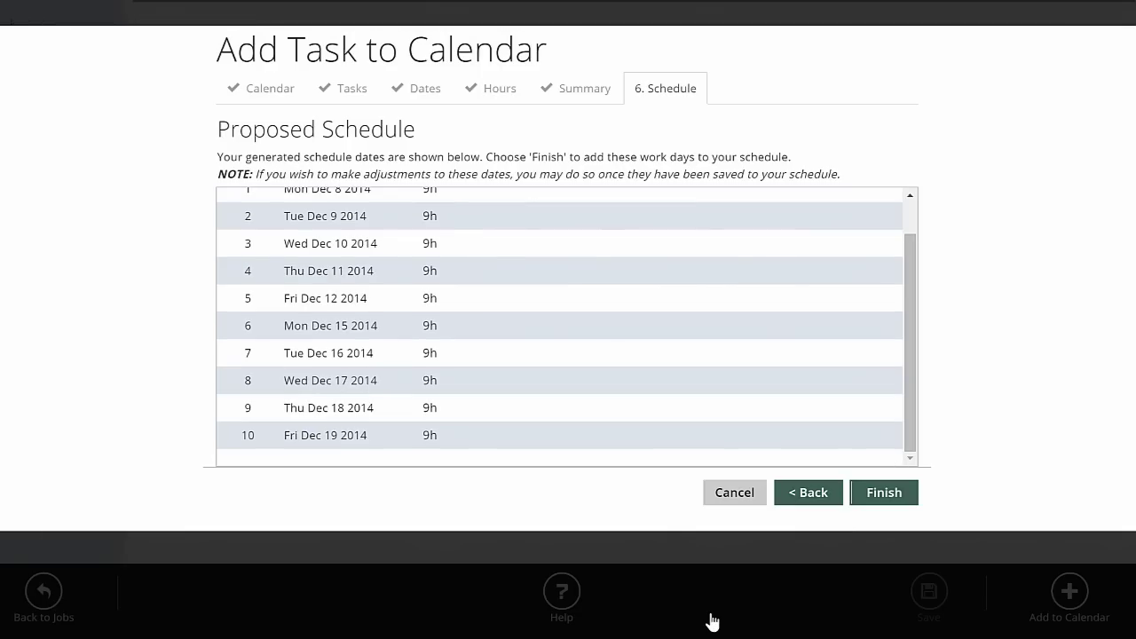
{"action": "scroll", "coordinate": [566, 326], "scroll_direction": "up", "scroll_amount": 1}
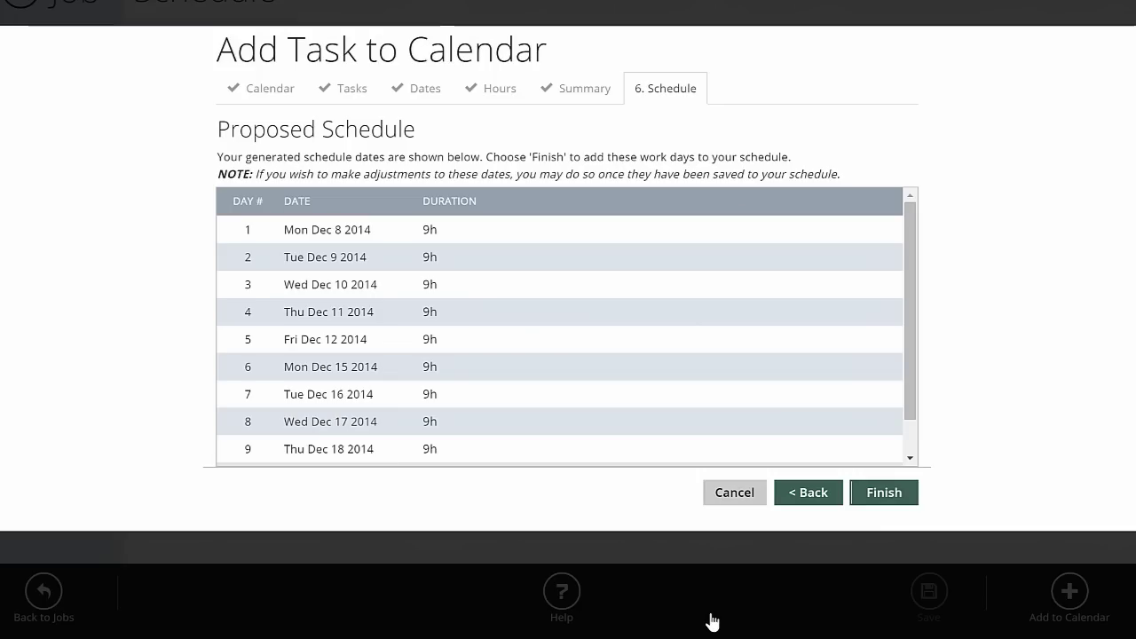
{"action": "key", "text": "Return"}
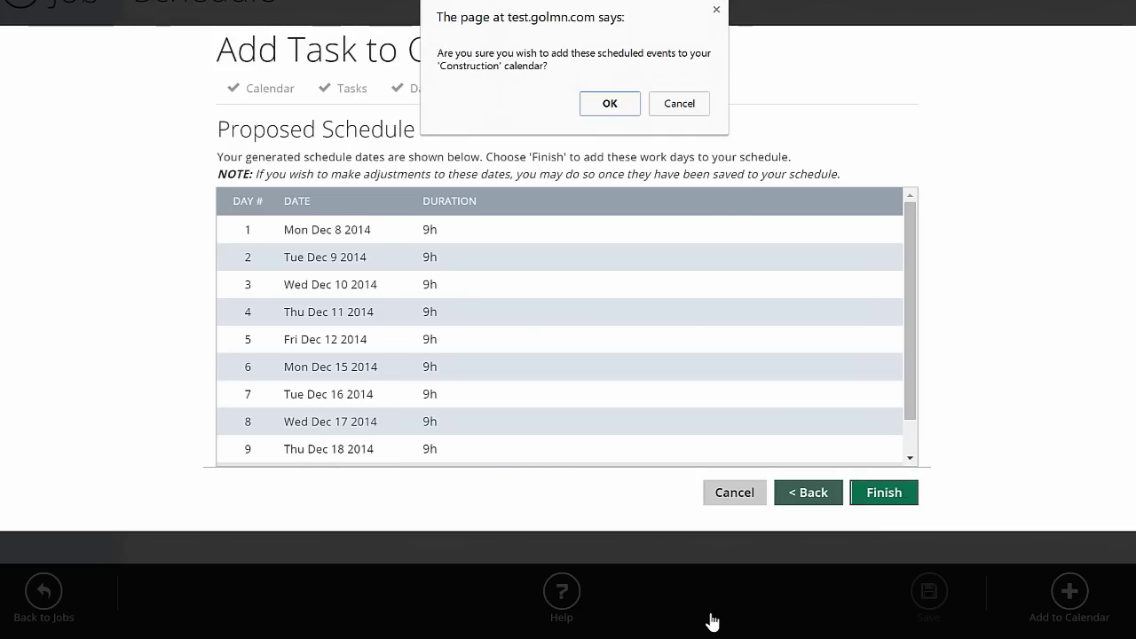
{"action": "key", "text": "Return"}
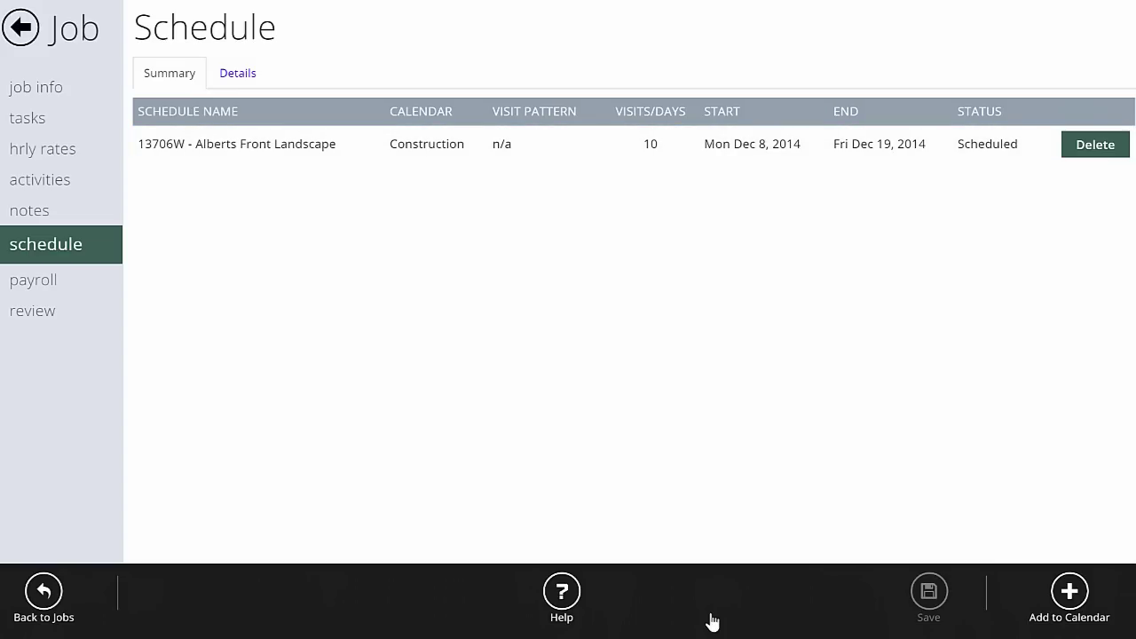
Examine the job's schedule details, checking the date, calendar and crew of each visit.
{"action": "key", "text": "ctrl+Tab"}
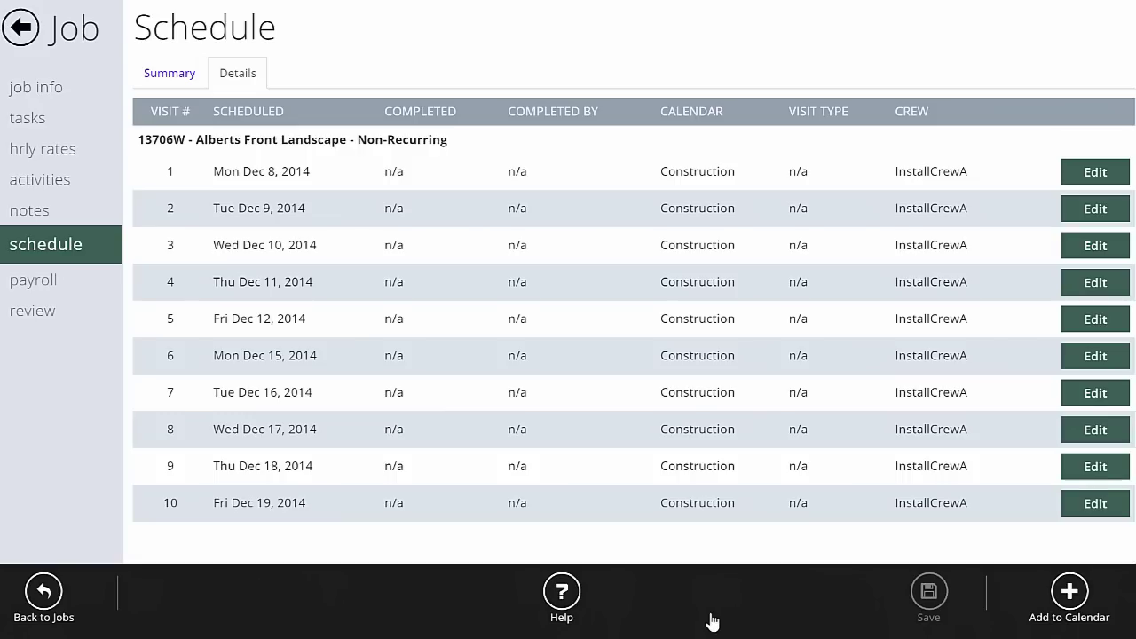
{"action": "key", "text": "Down"}
{"action": "key", "text": "Down"}
{"action": "key", "text": "Down"}
{"action": "key", "text": "Down"}
{"action": "key", "text": "Down"}
{"action": "key", "text": "Down"}
{"action": "key", "text": "Down"}
{"action": "key", "text": "Down"}
{"action": "key", "text": "Down"}
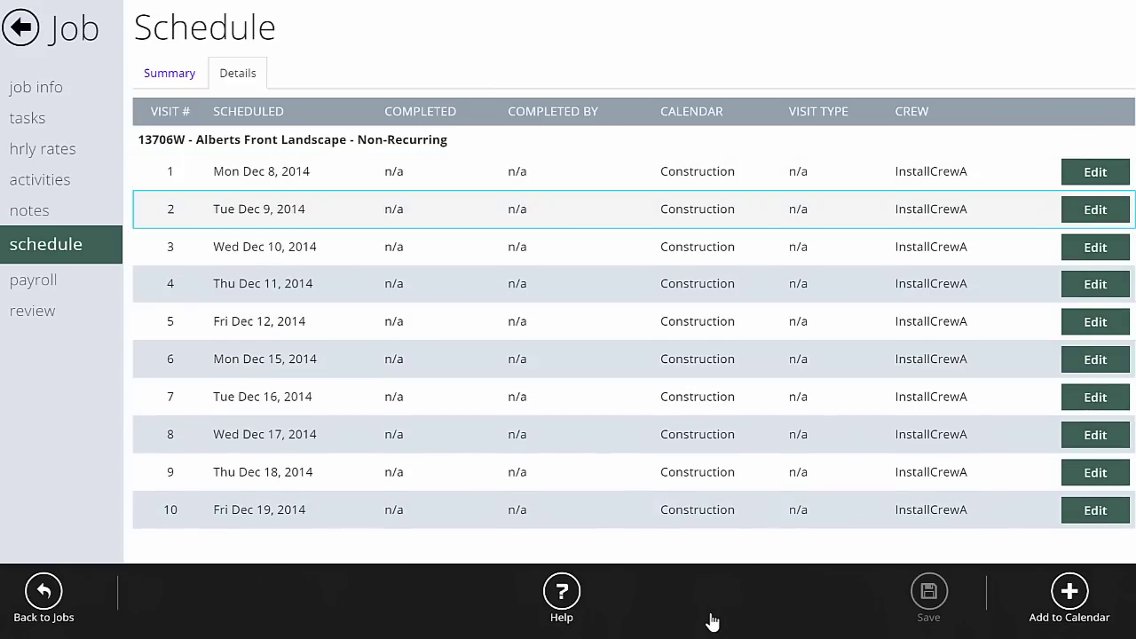
Leave the job and show the schedule whiteboard for December 8, 2014.
{"action": "left_click", "coordinate": [20, 28]}
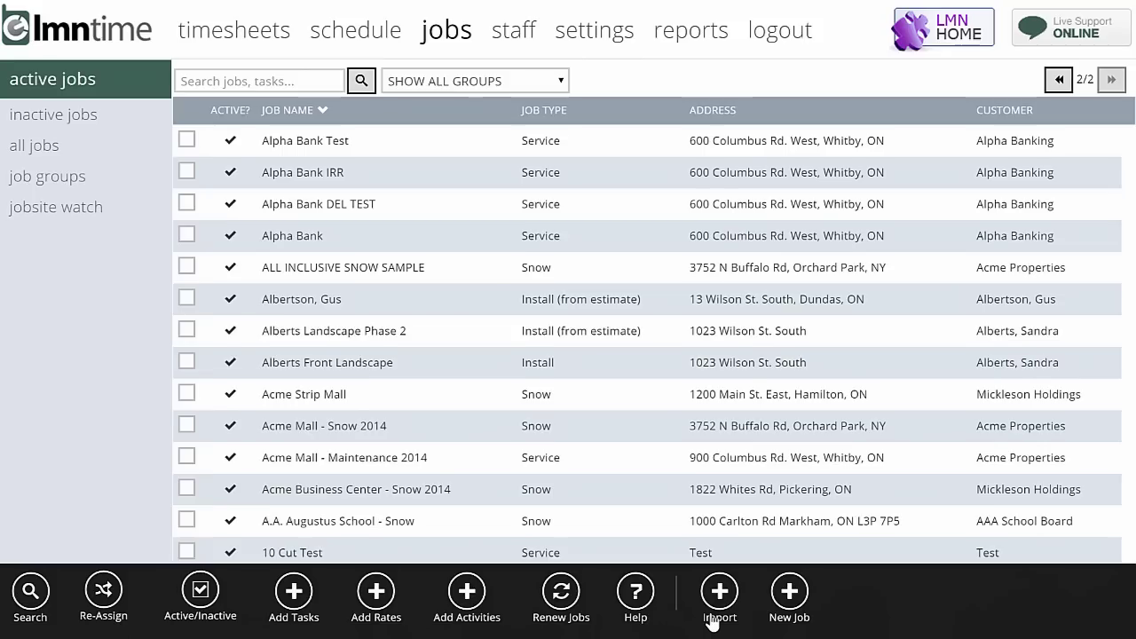
{"action": "left_click", "coordinate": [355, 29]}
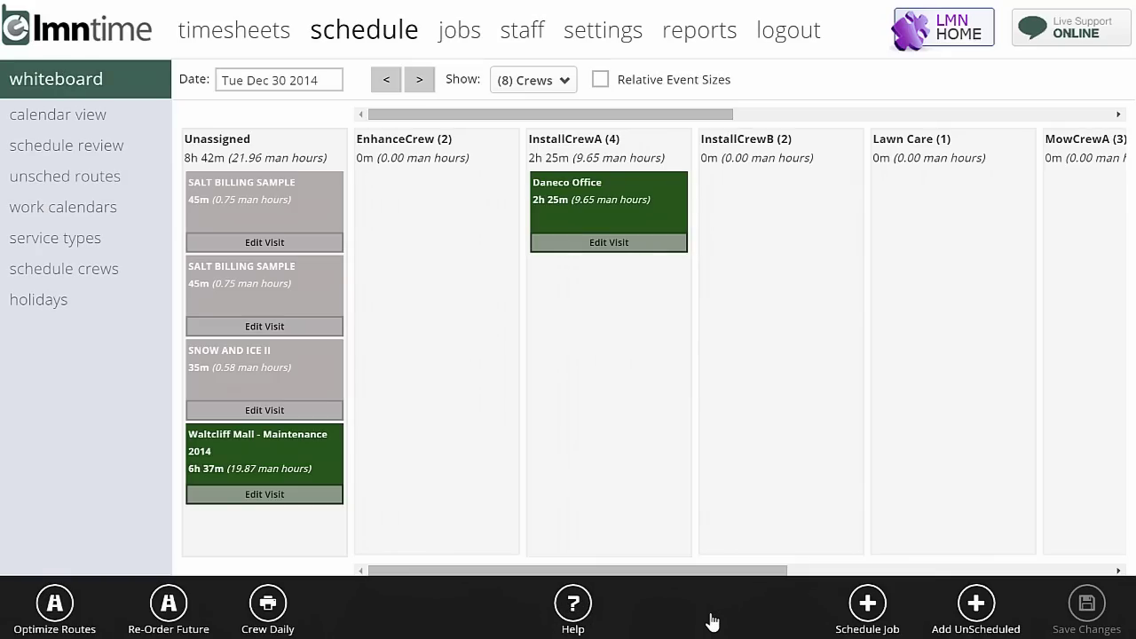
{"action": "left_click", "coordinate": [278, 80]}
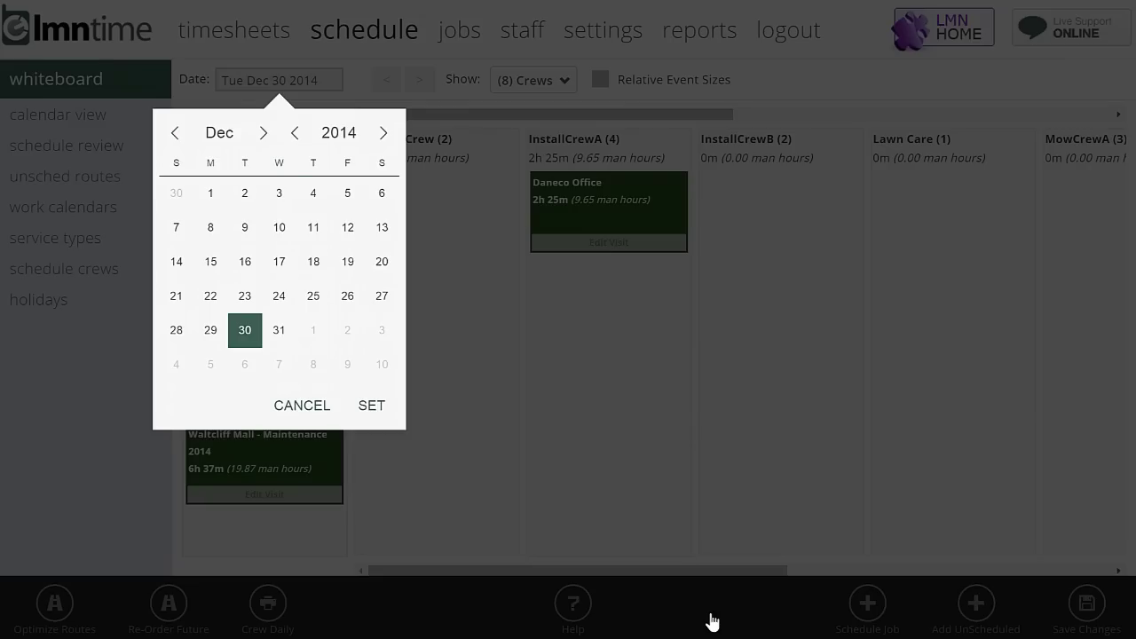
{"action": "left_click", "coordinate": [210, 227]}
{"action": "left_click", "coordinate": [371, 405]}
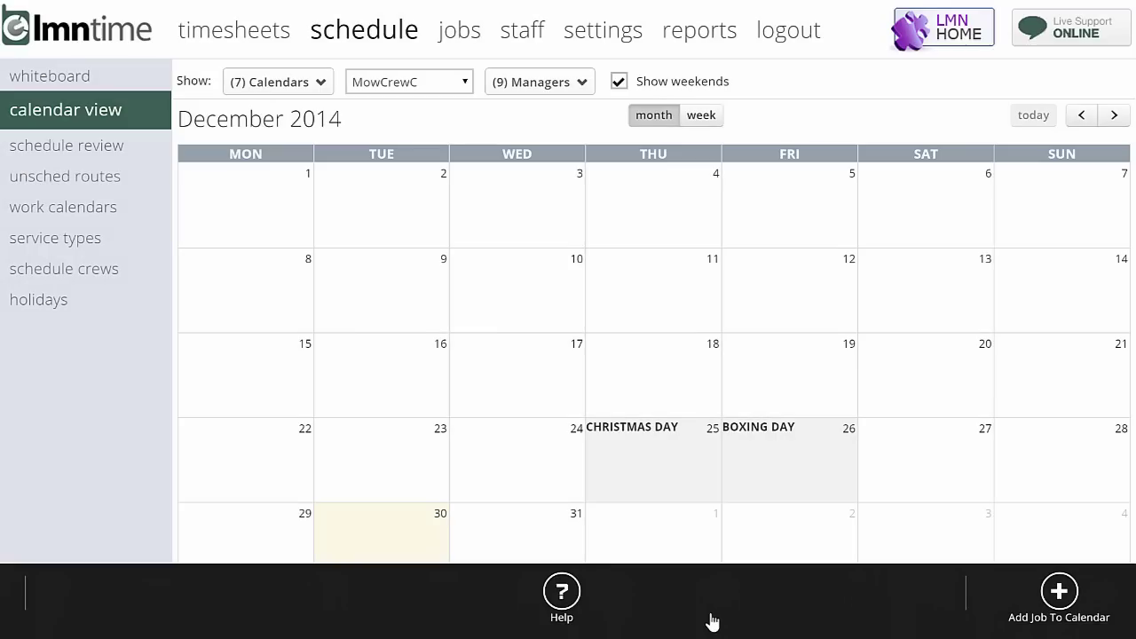
Filter the December 2014 calendar view to InstallCrewA and reschedule the front yard job's remaining work from December 11 to start December 22.
{"action": "key", "text": "alt+Down"}
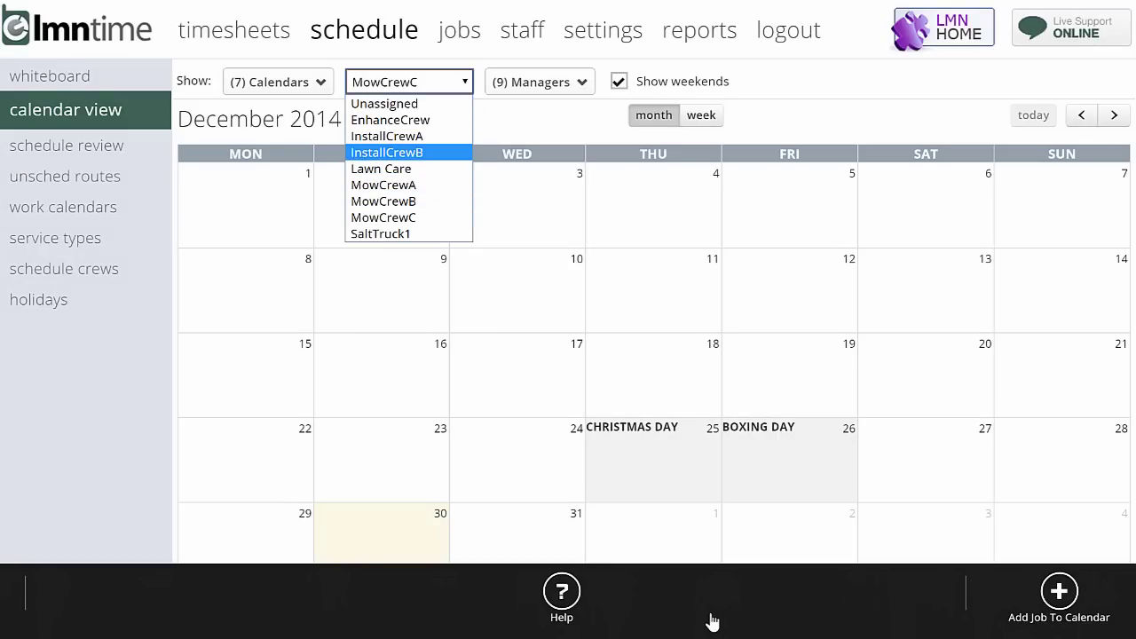
{"action": "key", "text": "Return"}
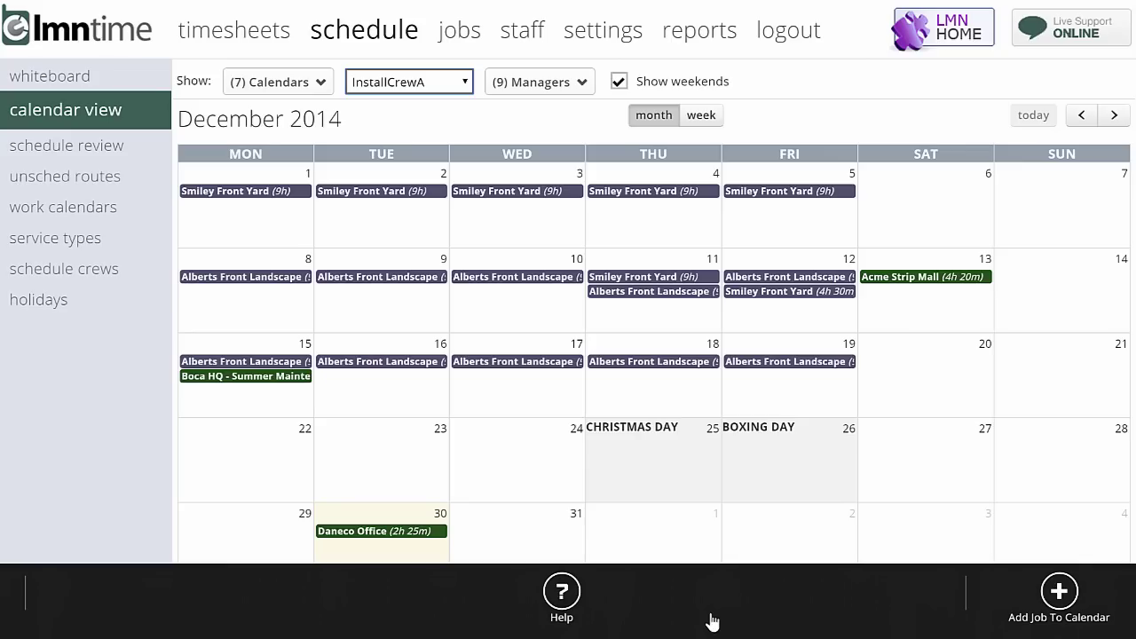
{"action": "left_click_drag", "start_coordinate": [653, 276], "coordinate": [240, 443]}
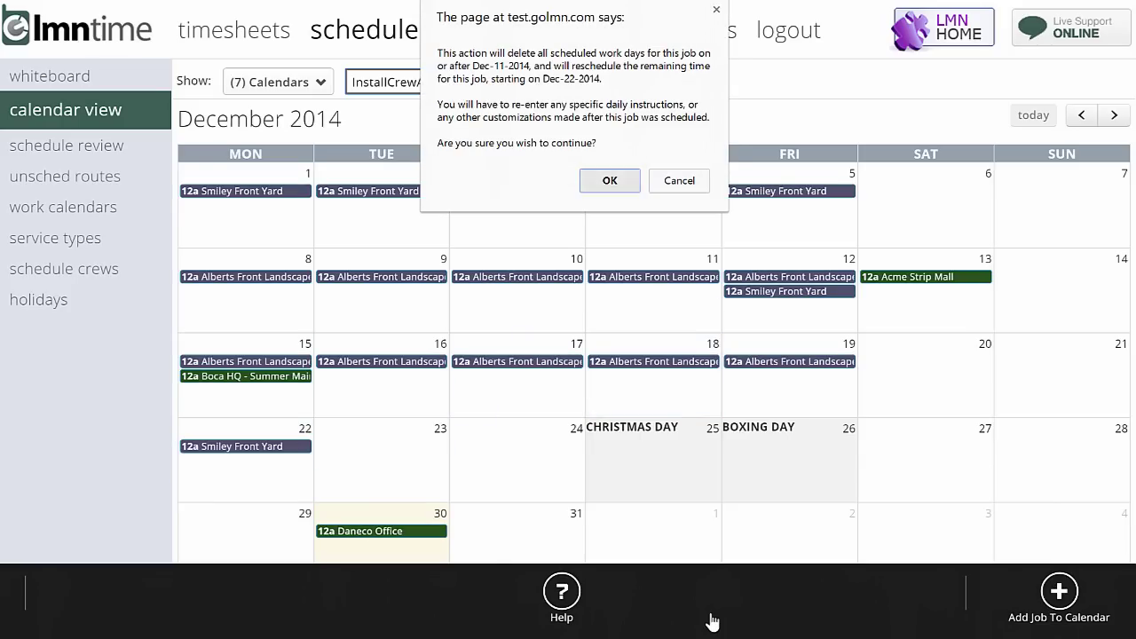
{"action": "key", "text": "Return"}
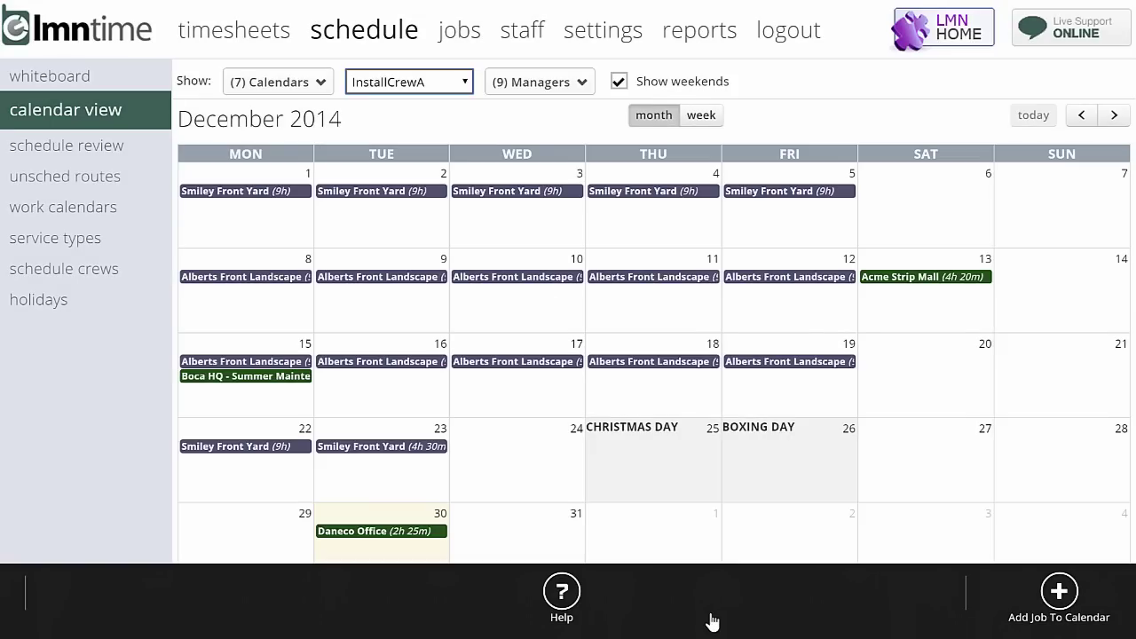
Move the Boca HQ summer maintenance visit from December 15 to Saturday, December 13.
{"action": "left_click_drag", "start_coordinate": [245, 376], "coordinate": [922, 300]}
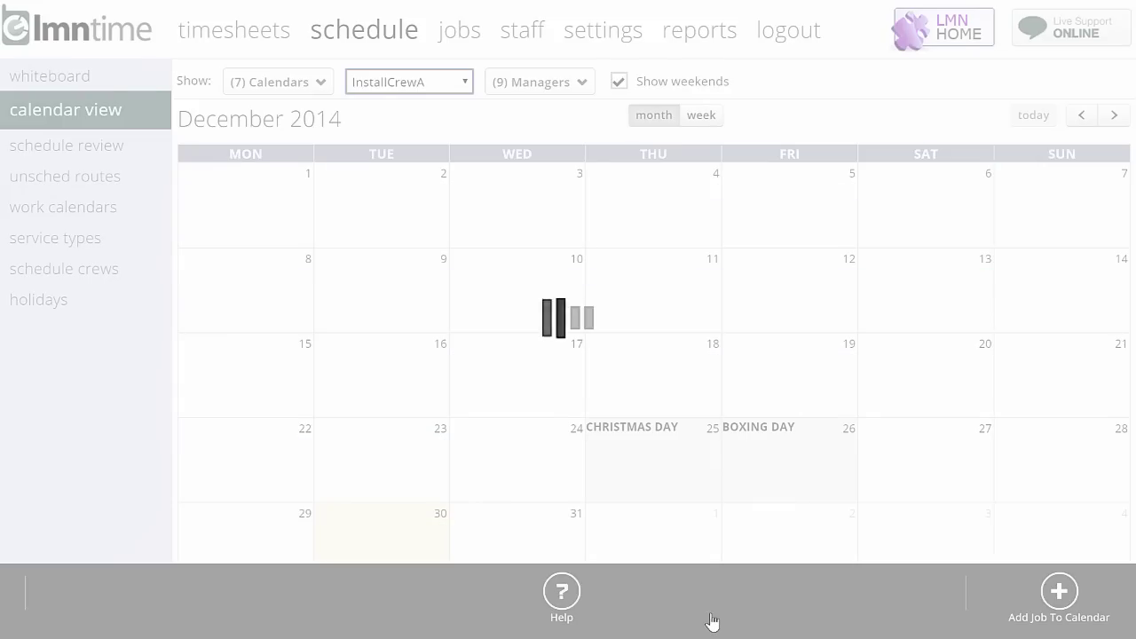